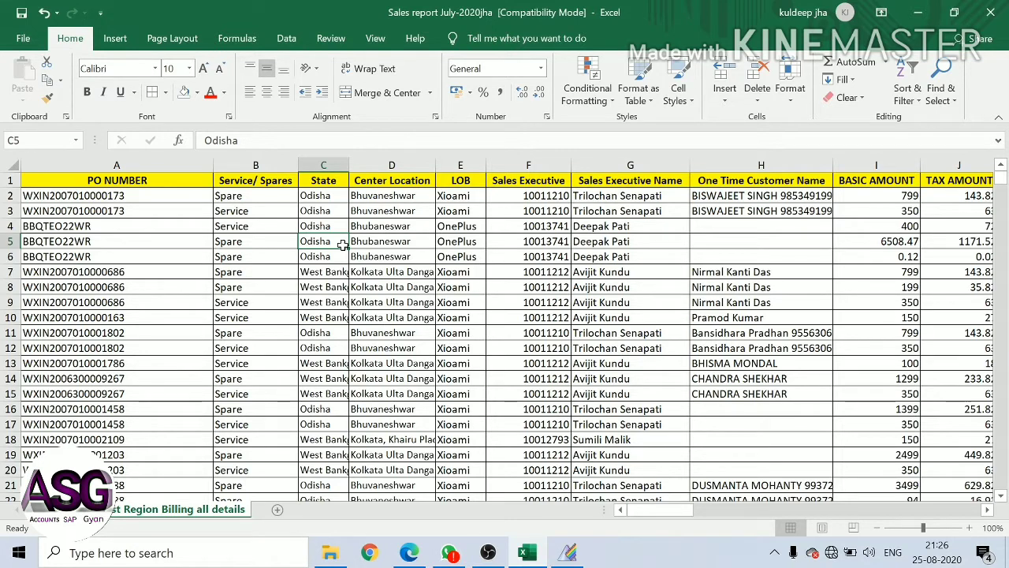
Turn on filtering for the header row and filter the Center Location column to show only Bhubaneswar
left_click(351, 182)
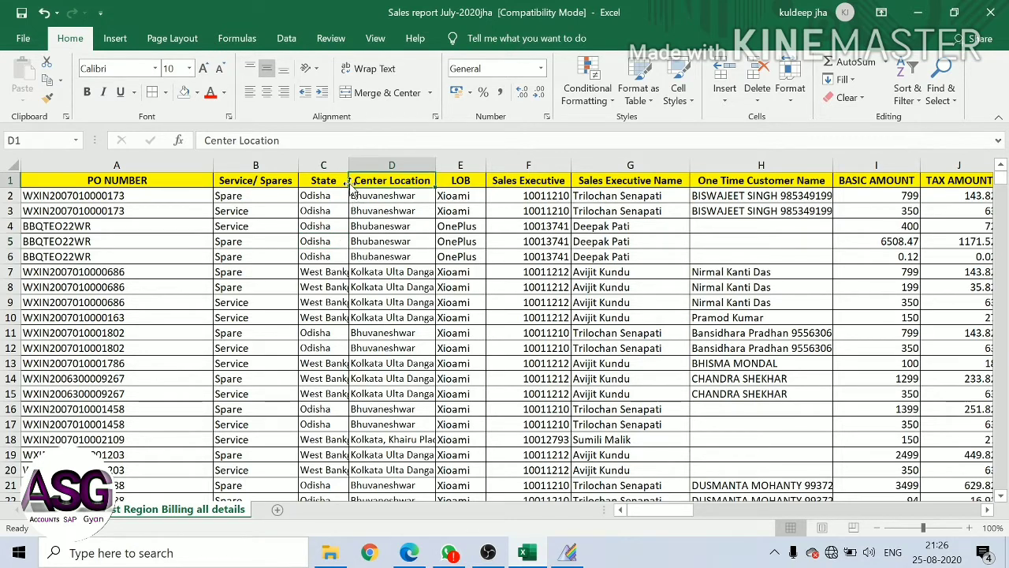
left_click(284, 41)
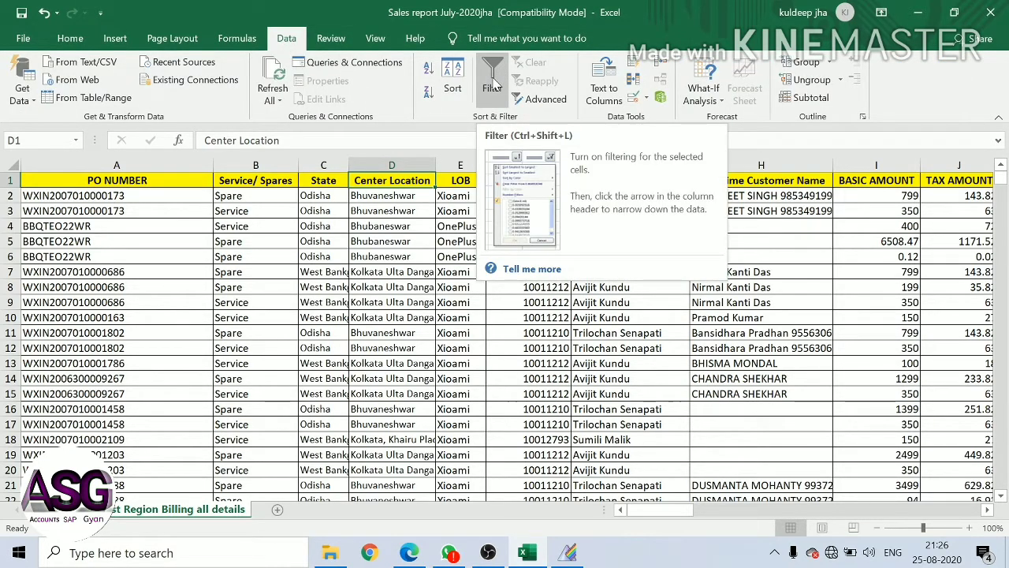
left_click(492, 83)
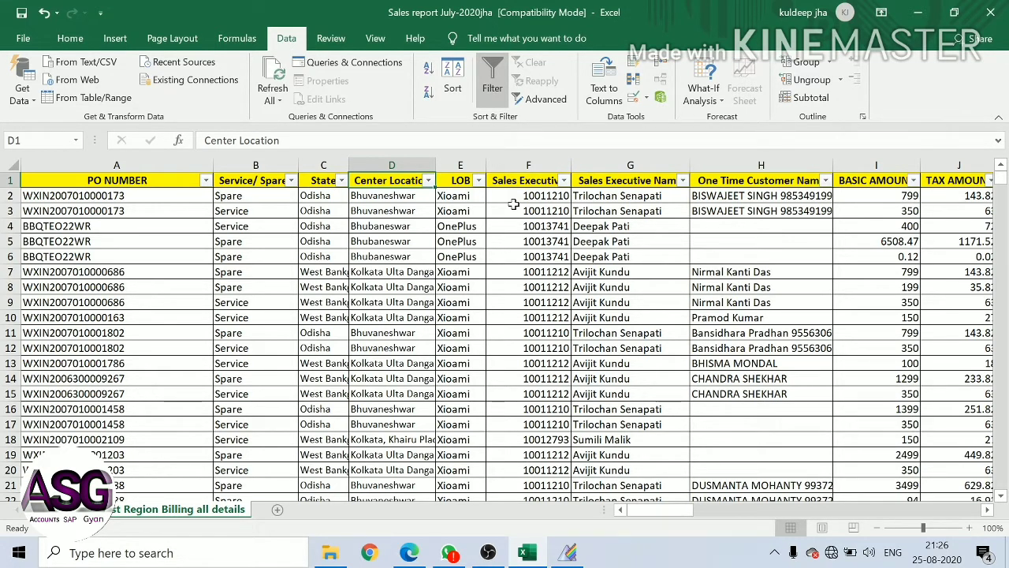
left_click(427, 182)
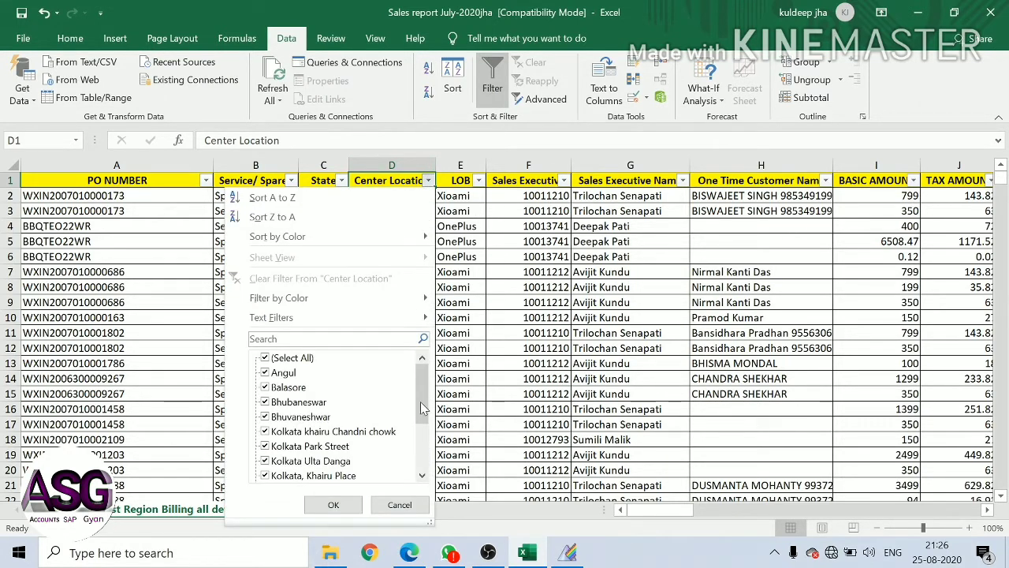
left_click(299, 359)
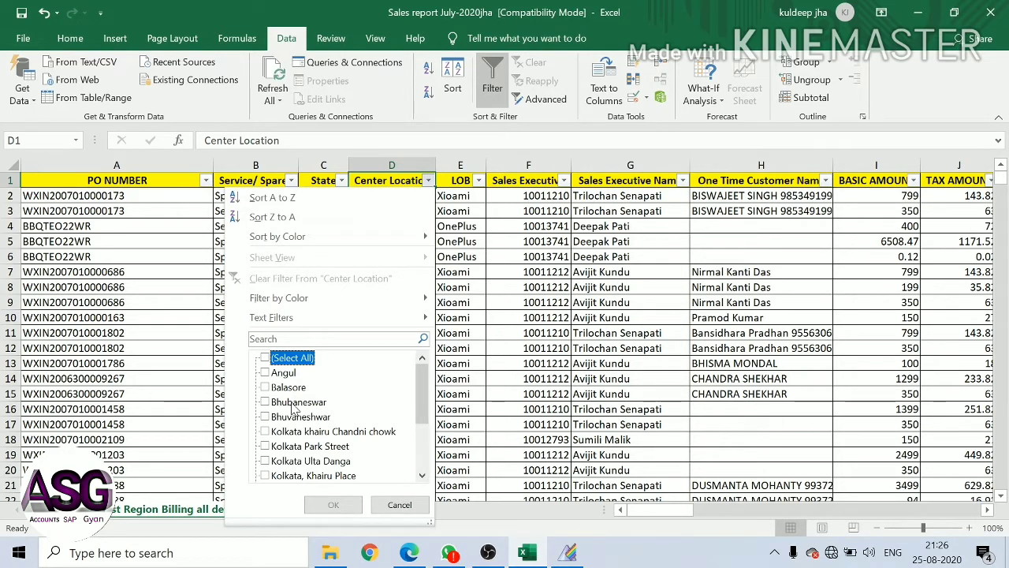
left_click(295, 403)
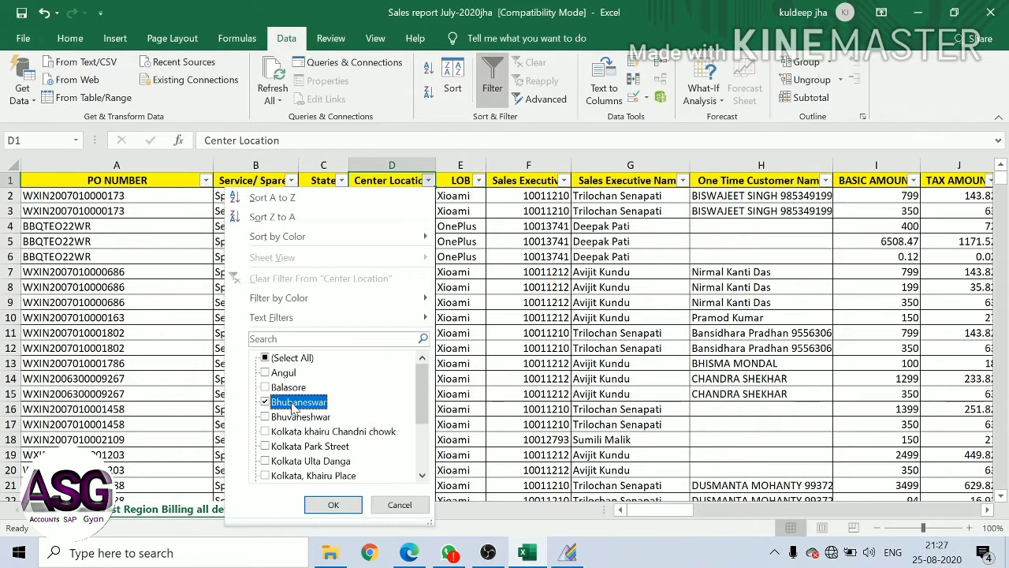
left_click(333, 506)
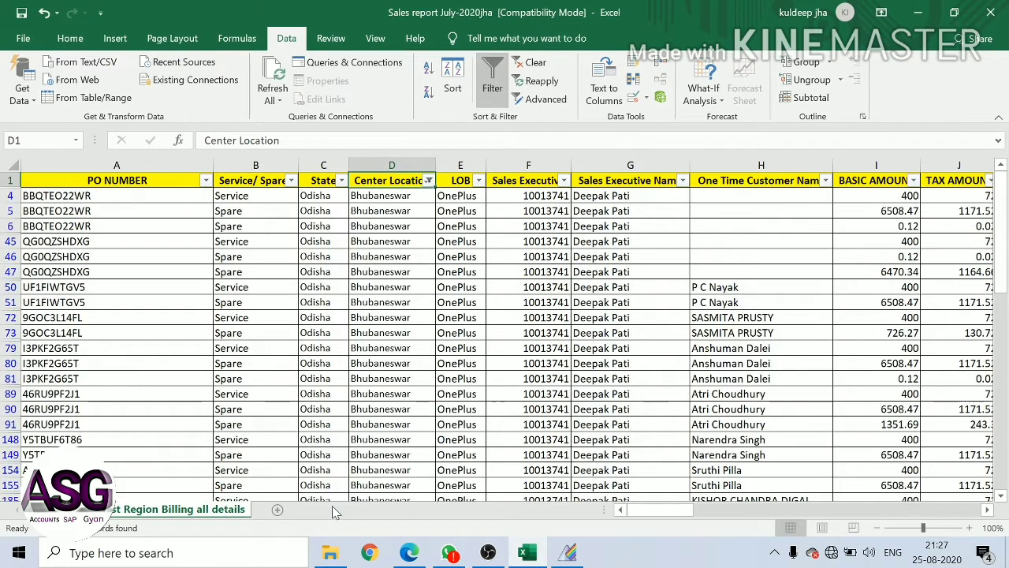
Select all filtered BASIC AMOUNT values from I4 downward to check their sum, and return to the column heading
left_click(417, 199)
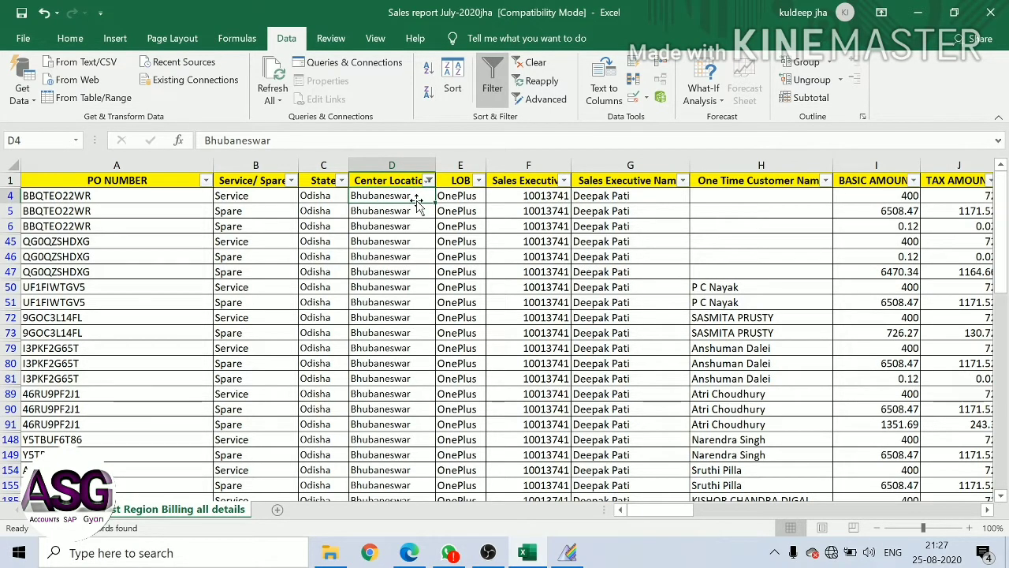
key("Right")
key("Right")
key("Right")
key("Right")
key("Right")
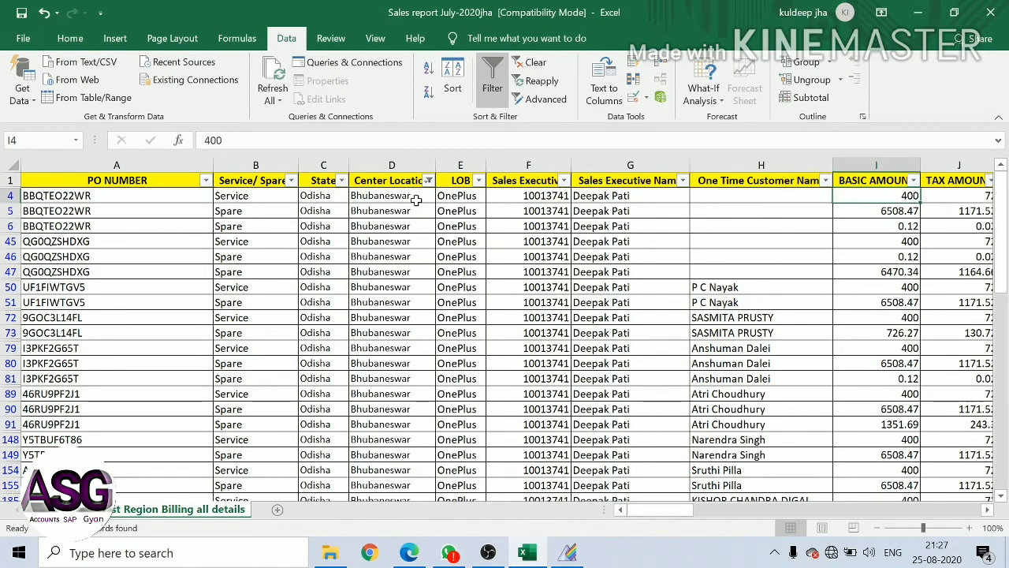
key("ctrl+shift+Down")
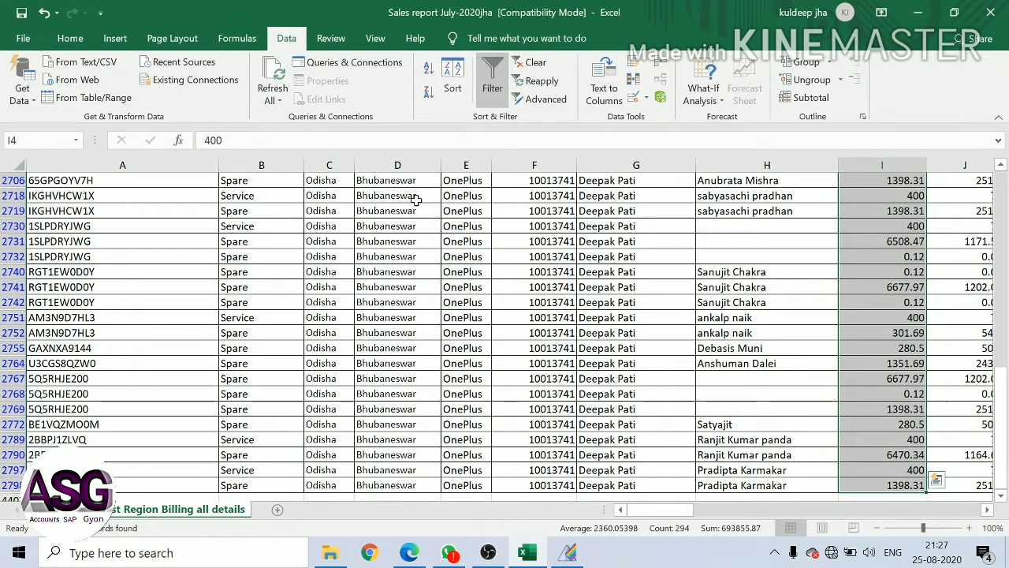
key("ctrl+Up")
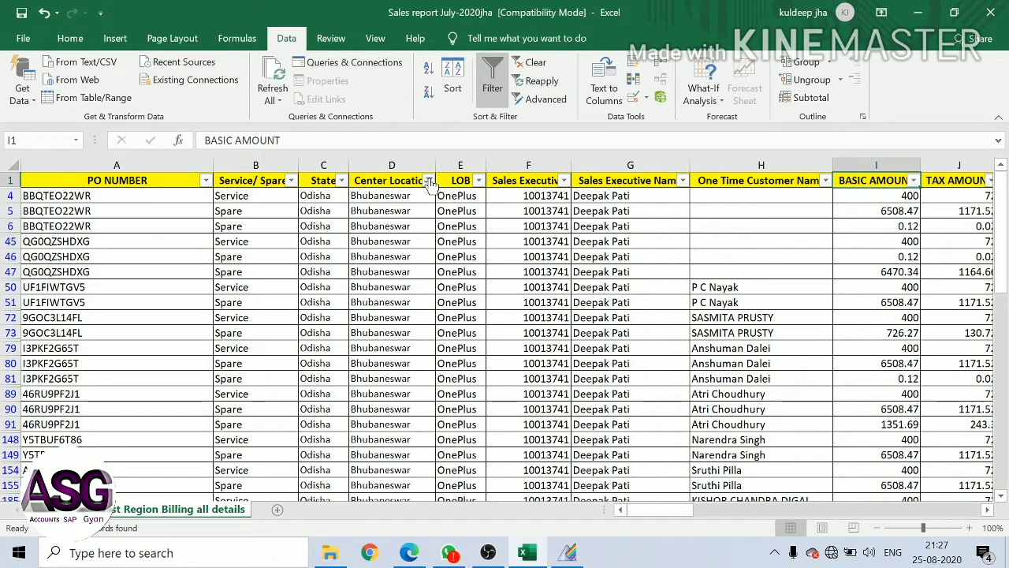
Change the Center Location filter to show only Balasore instead of Bhubaneswar
left_click(429, 180)
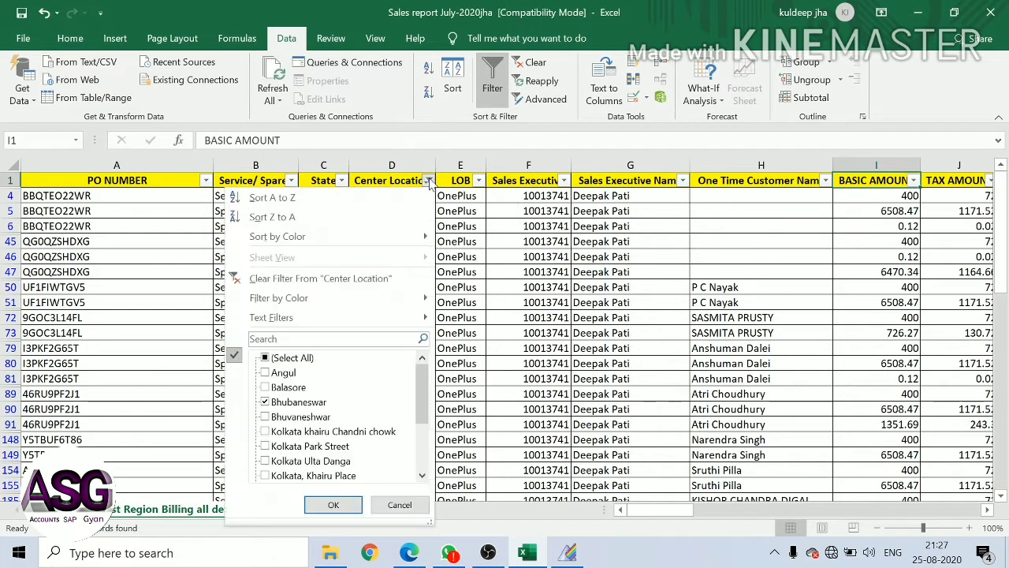
left_click(285, 403)
left_click(276, 387)
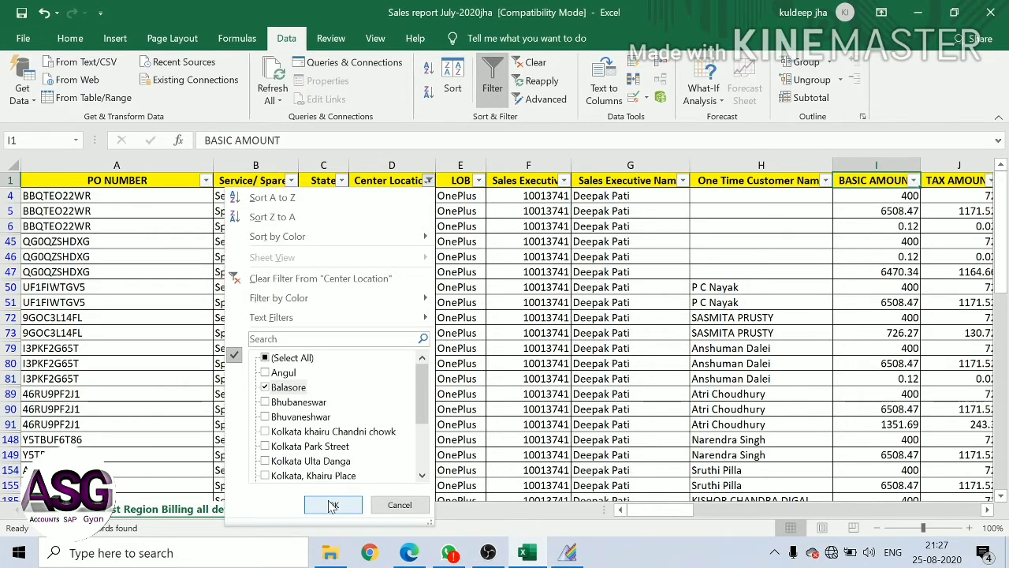
left_click(333, 503)
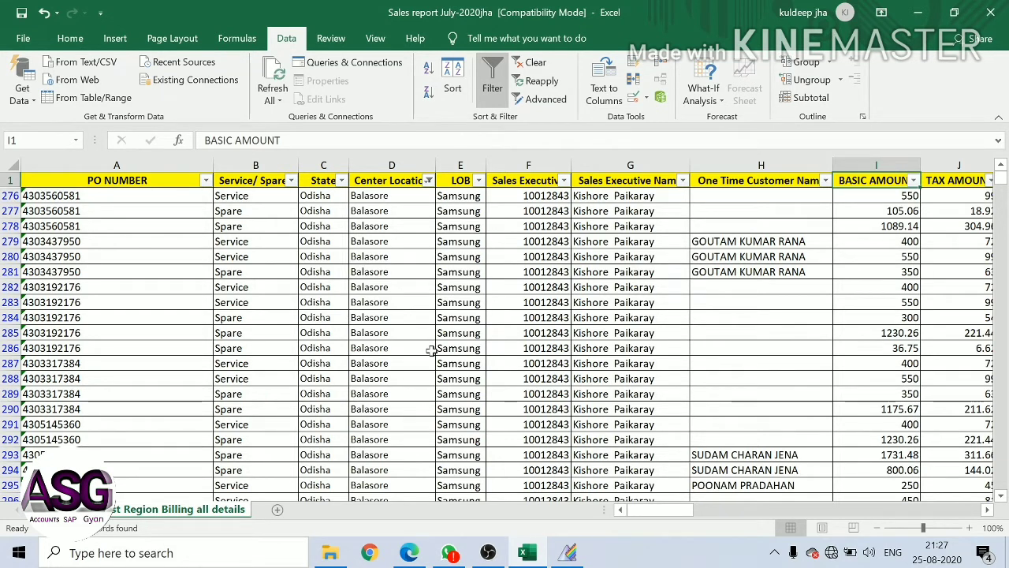
Copy the filtered Balasore data with its headers, from PO NUMBER in A1 across to column CT and down to the last row
left_click(178, 177)
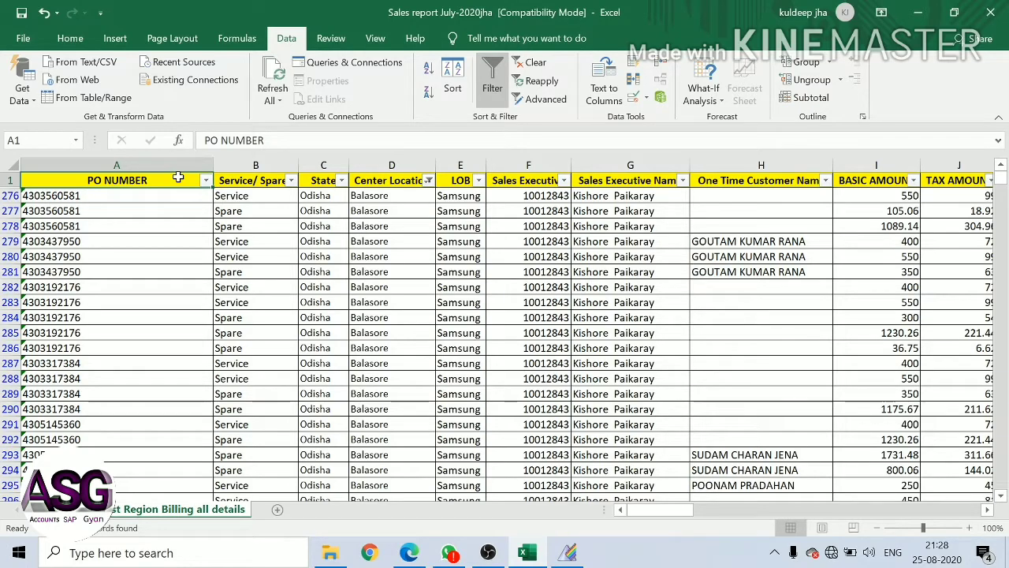
key("shift+Right")
key("shift+Right")
key("shift+Right")
key("shift+Right")
key("shift+Right")
key("shift+Right")
key("shift+Right")
key("shift+Right")
key("shift+Right")
key("shift+Right")
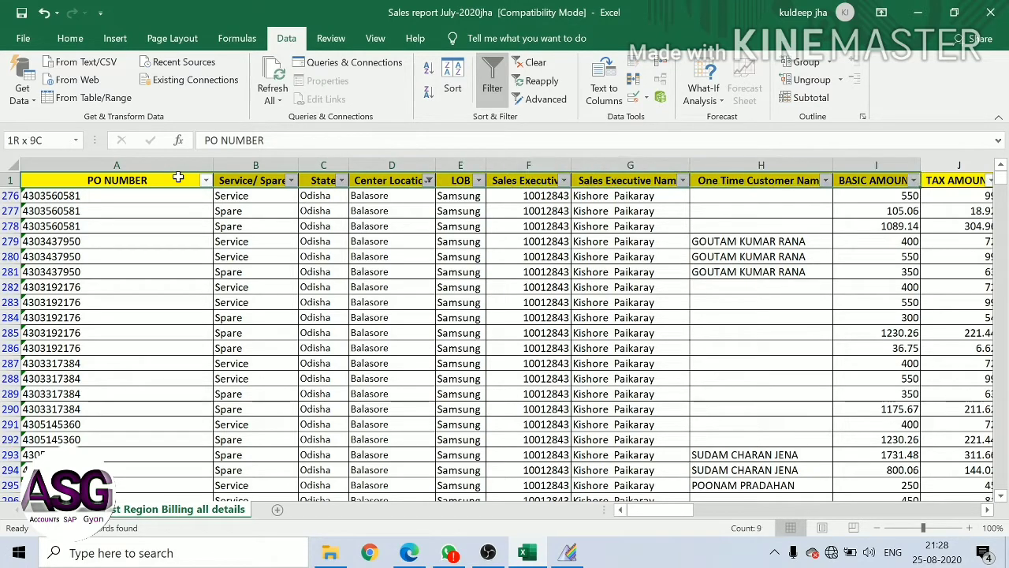
key("shift+Right")
key("shift+Right")
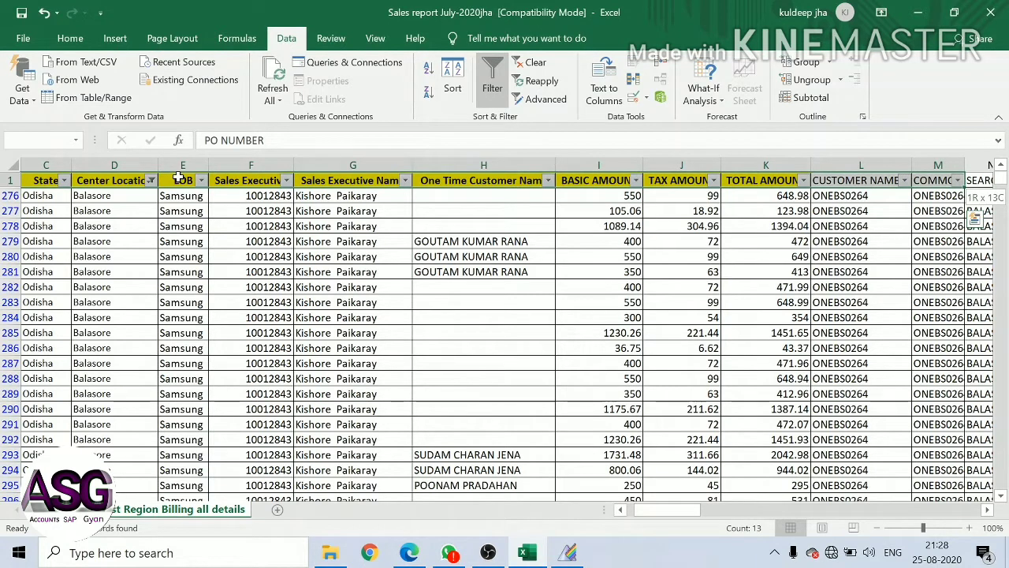
key("End")
key("shift+Right")
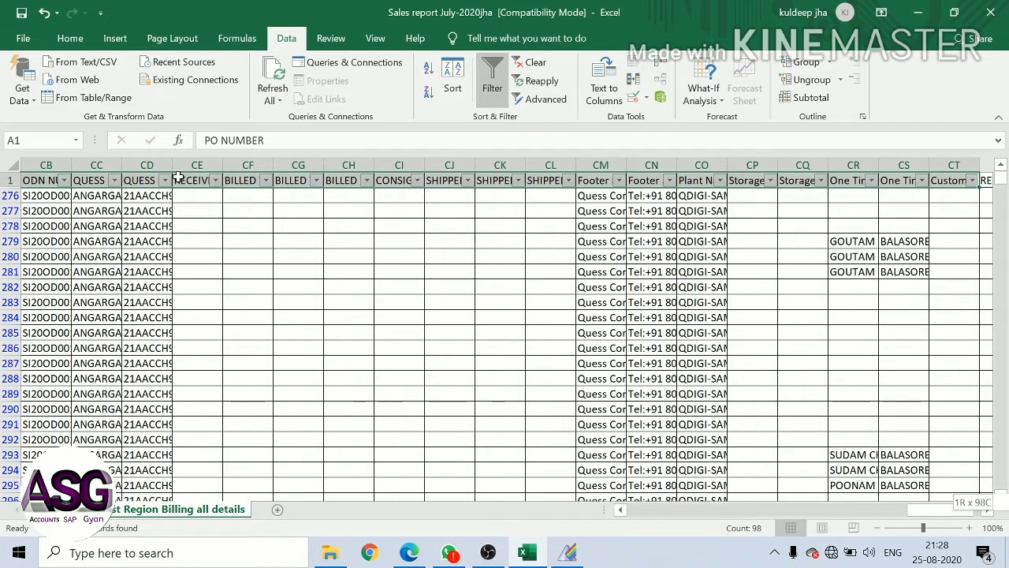
key("ctrl+shift+Down")
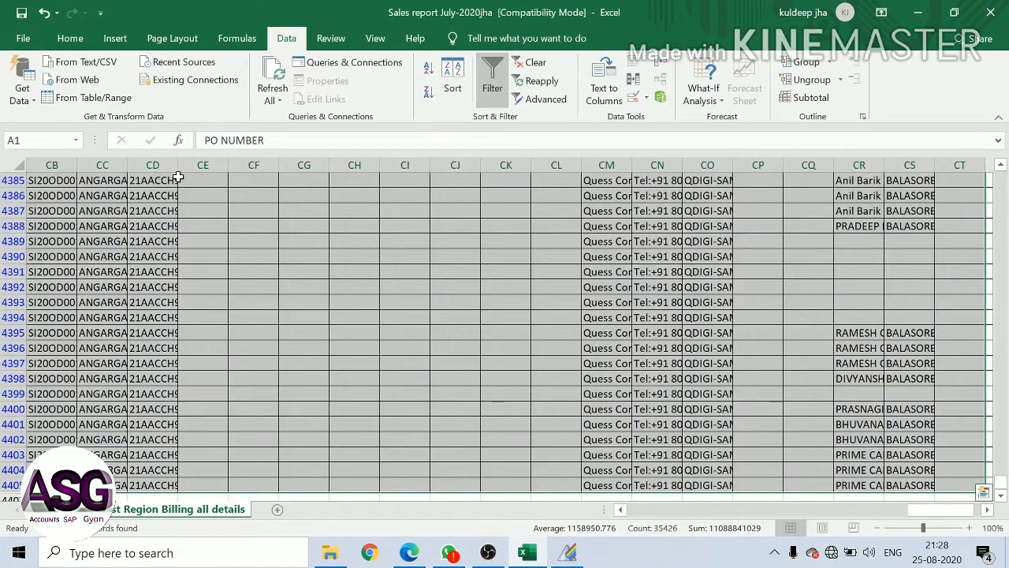
key("ctrl+c")
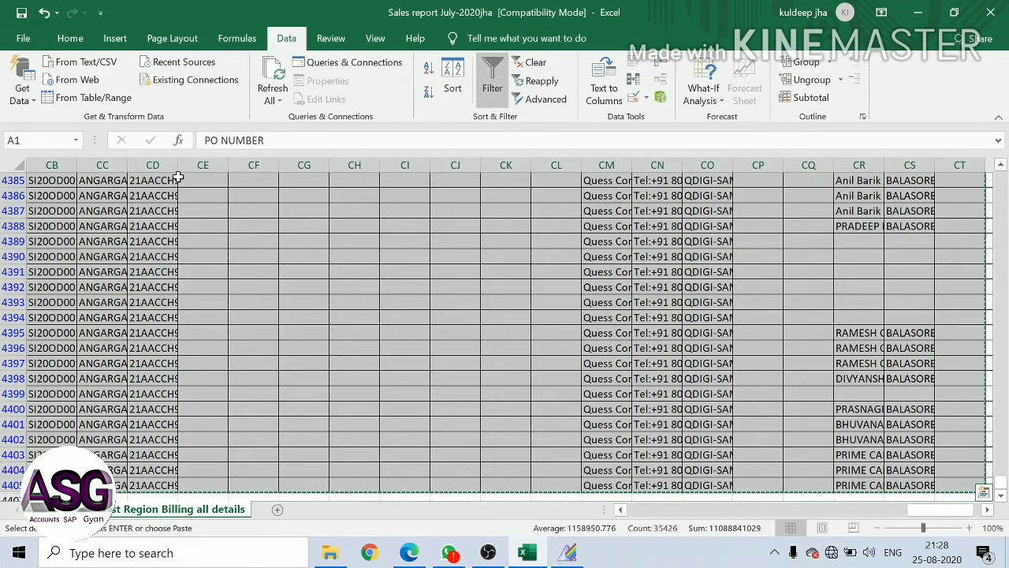
Add a new worksheet and paste the copied Balasore data into A1 as values only
left_click(276, 509)
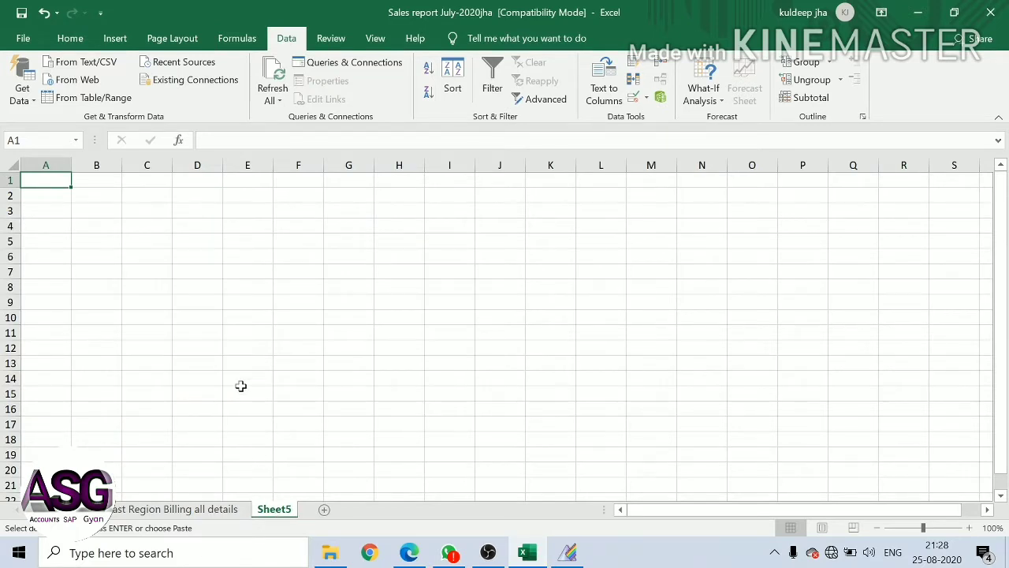
key("alt+e")
key("s")
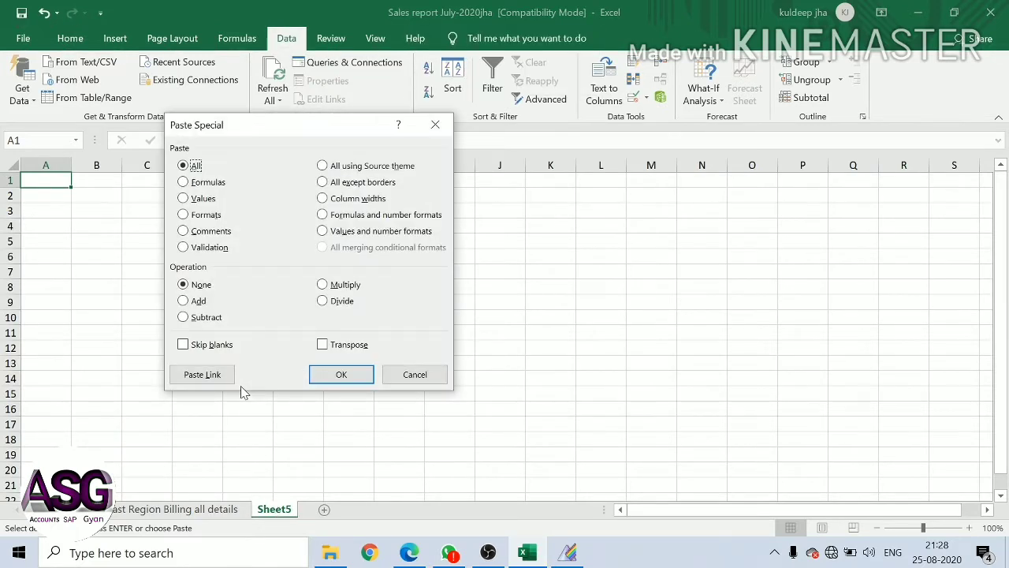
key("v")
key("Return")
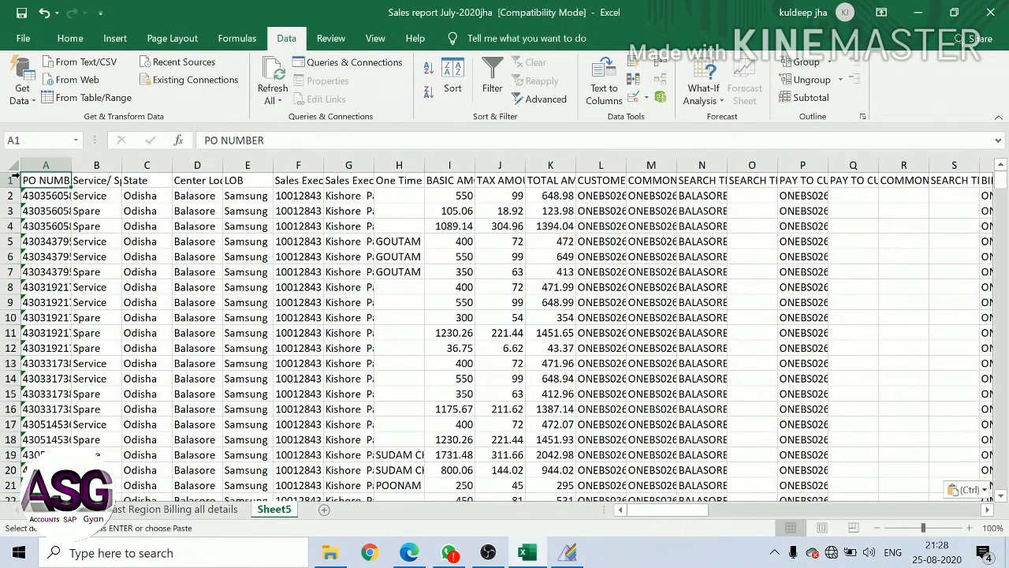
Auto-fit the width of all columns on the new sheet and return to cell A1
left_click(10, 162)
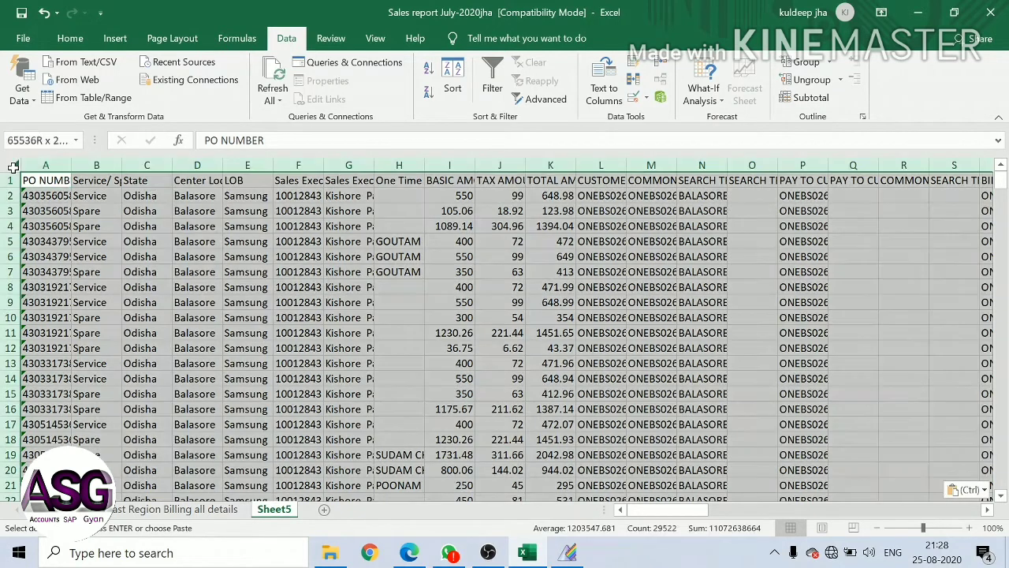
double_click(70, 165)
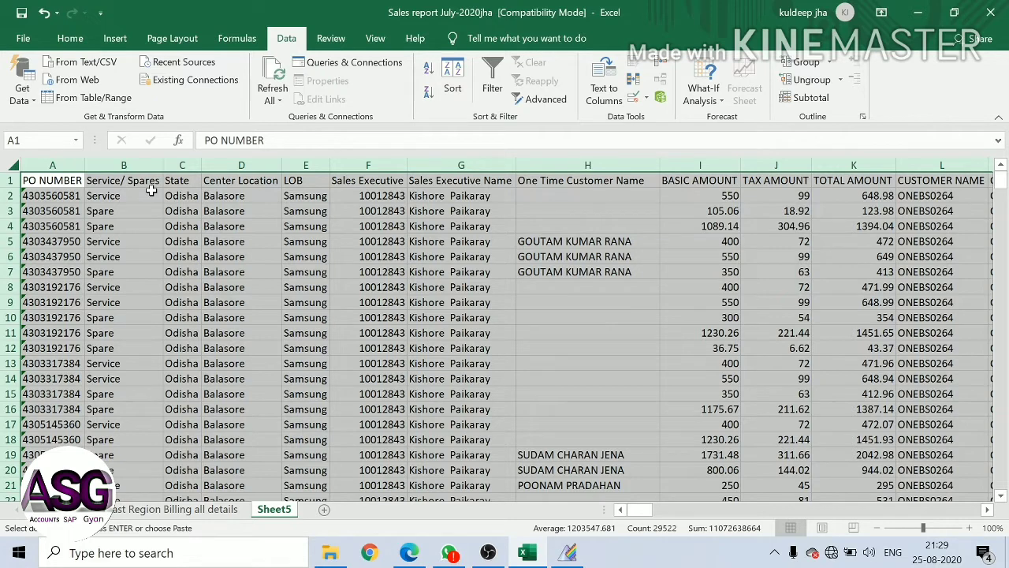
key("ctrl+Home")
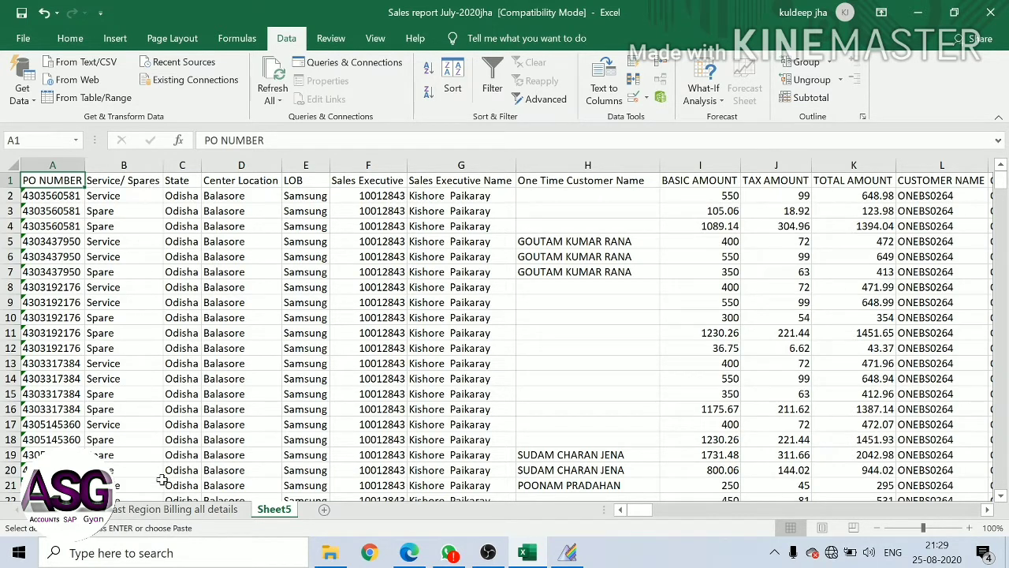
Go back to the East Region Billing all details sheet and remove its filter to show every row
left_click(165, 510)
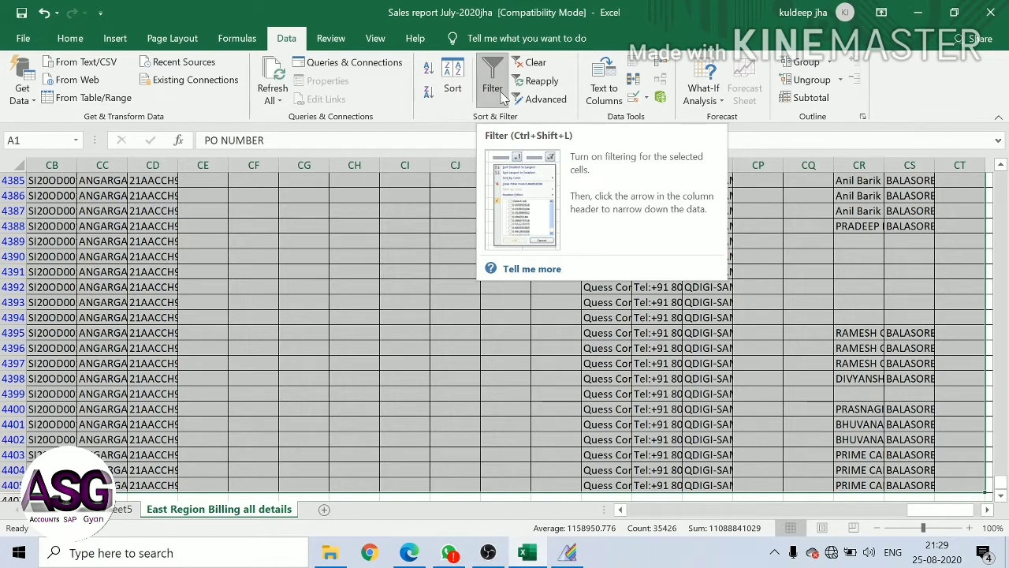
left_click(502, 96)
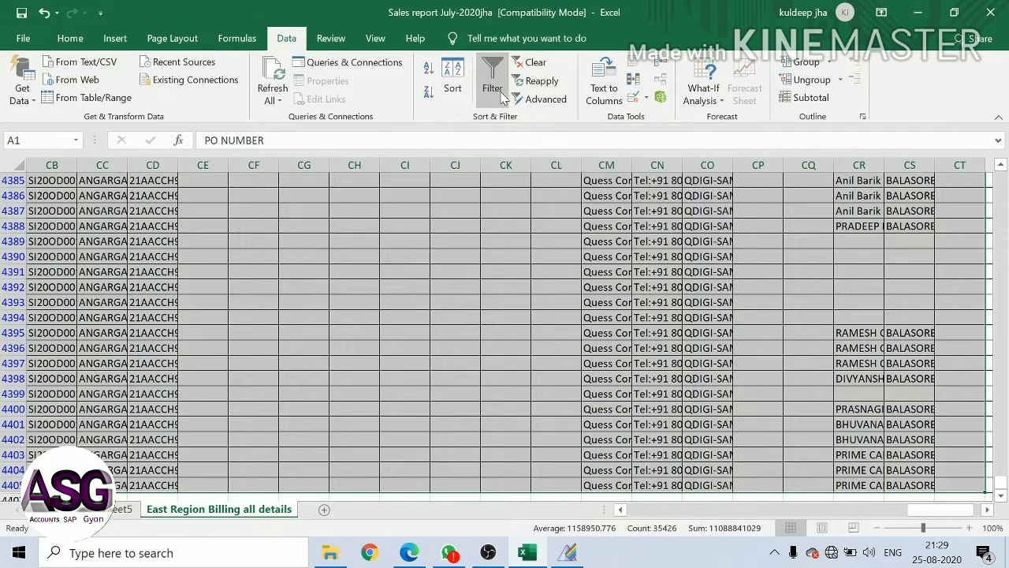
key("ctrl+Home")
Turn the header-row filter on and off twice with the LOB heading selected
left_click(451, 180)
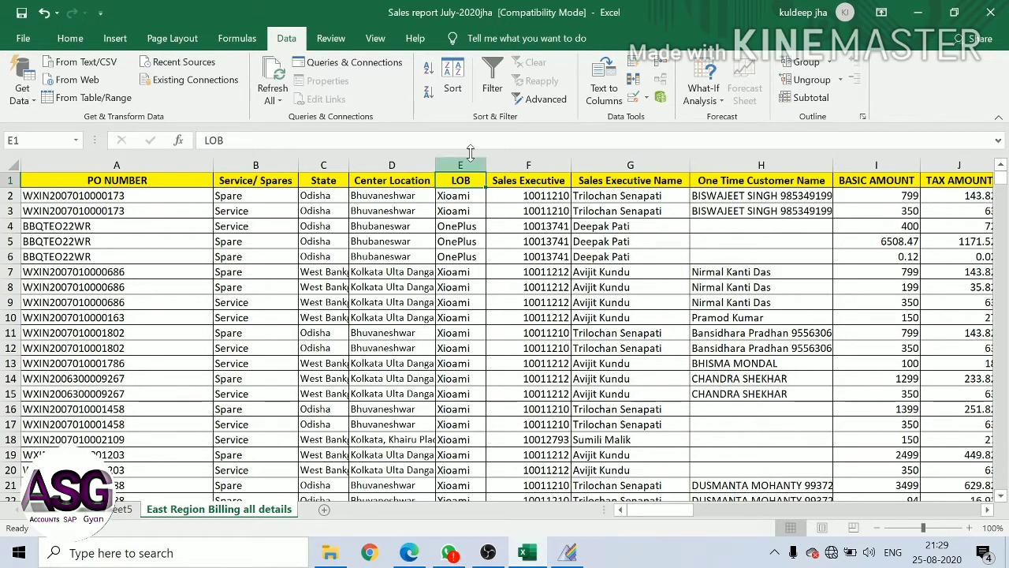
left_click(493, 89)
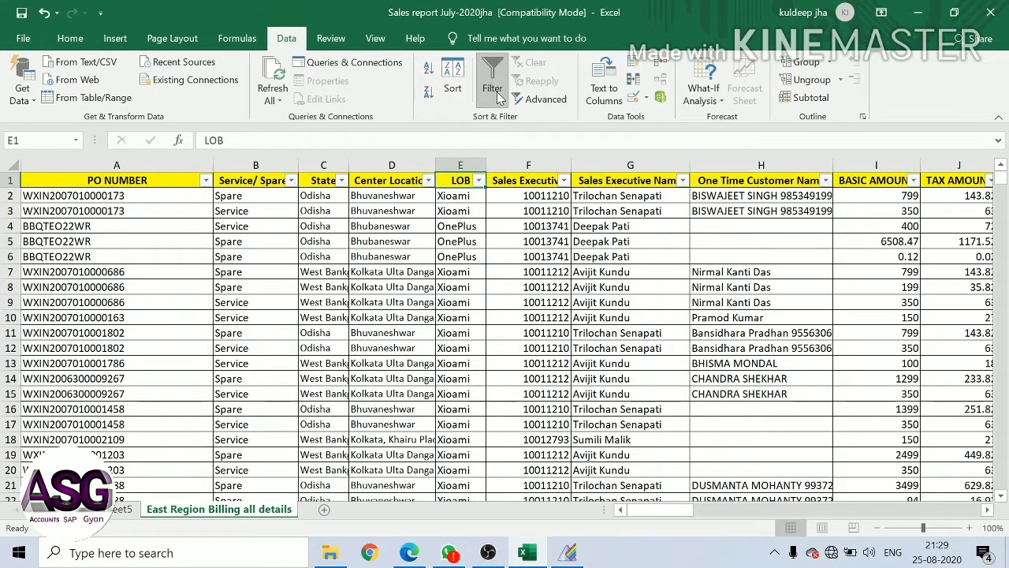
left_click(494, 90)
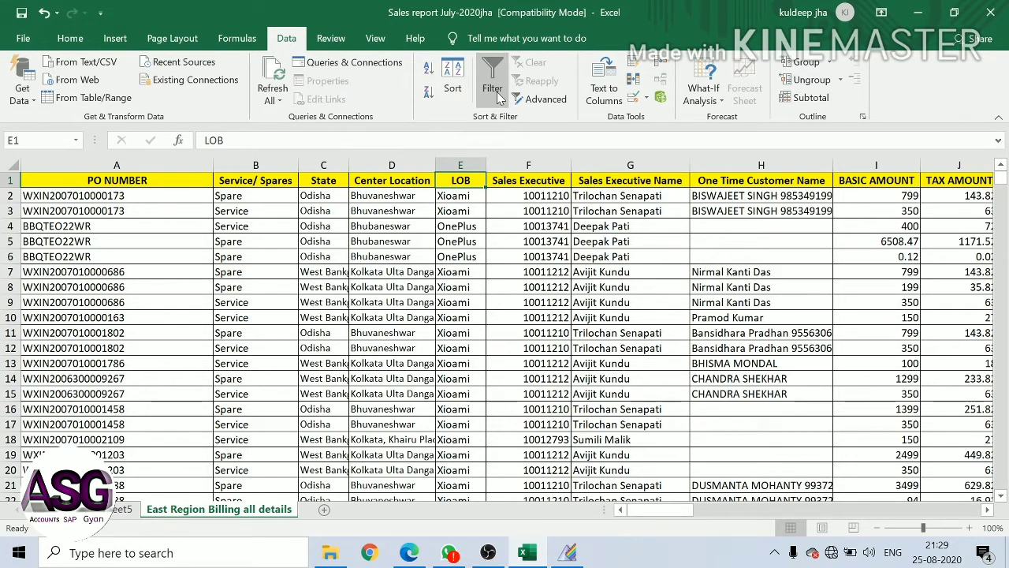
left_click(493, 87)
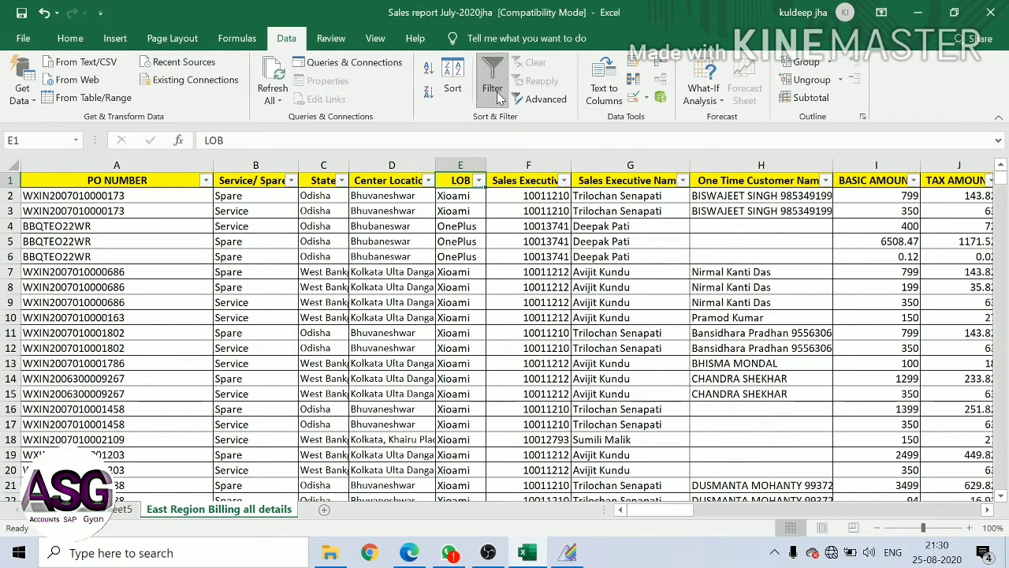
left_click(495, 89)
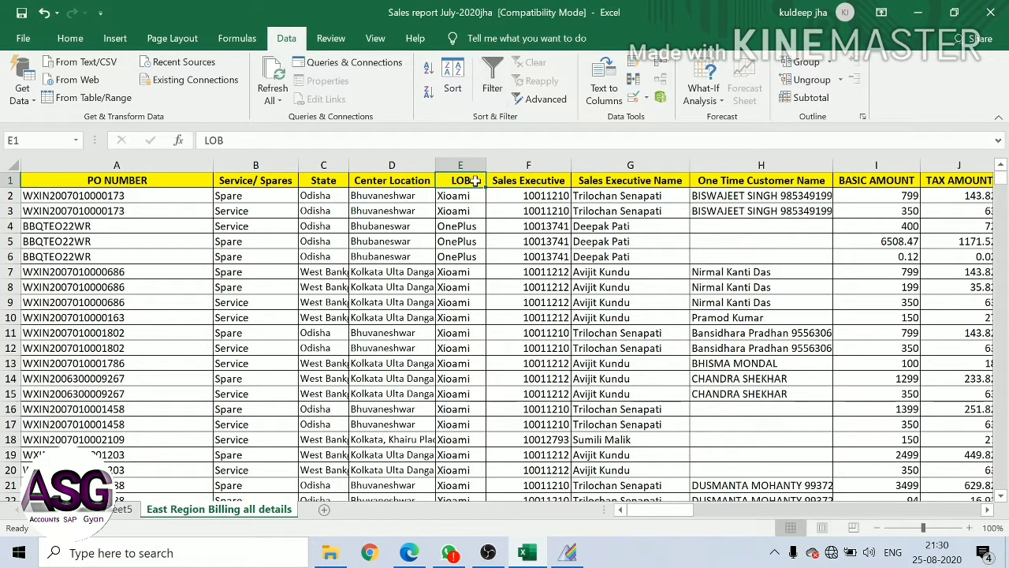
Turn on the header-row filter again with the Center Location heading selected
left_click(423, 180)
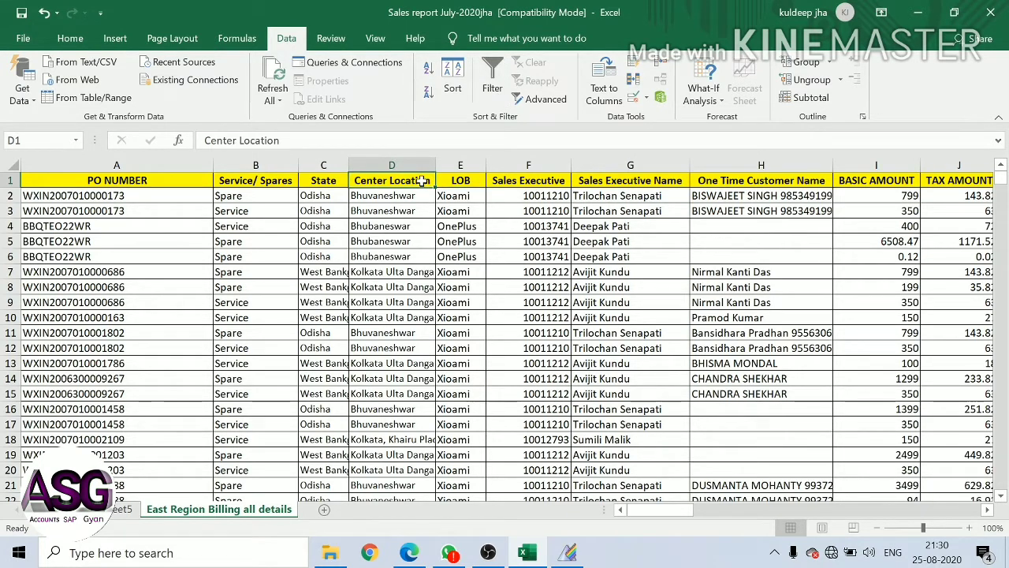
key("ctrl+shift+l")
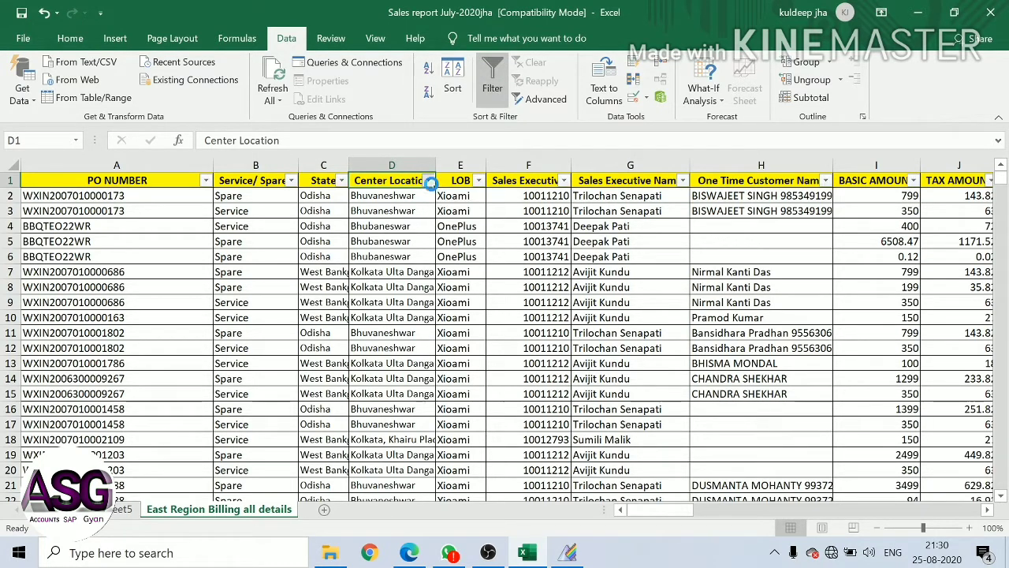
Filter the Center Location column to show only Bhubaneswar, and reset the filter to show every row
left_click(428, 181)
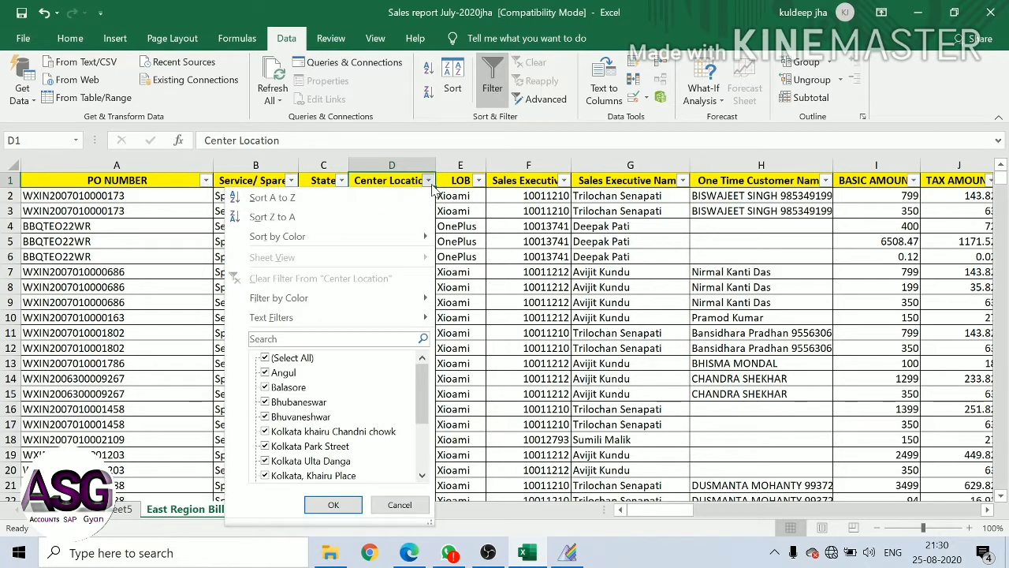
left_click(297, 361)
left_click(297, 403)
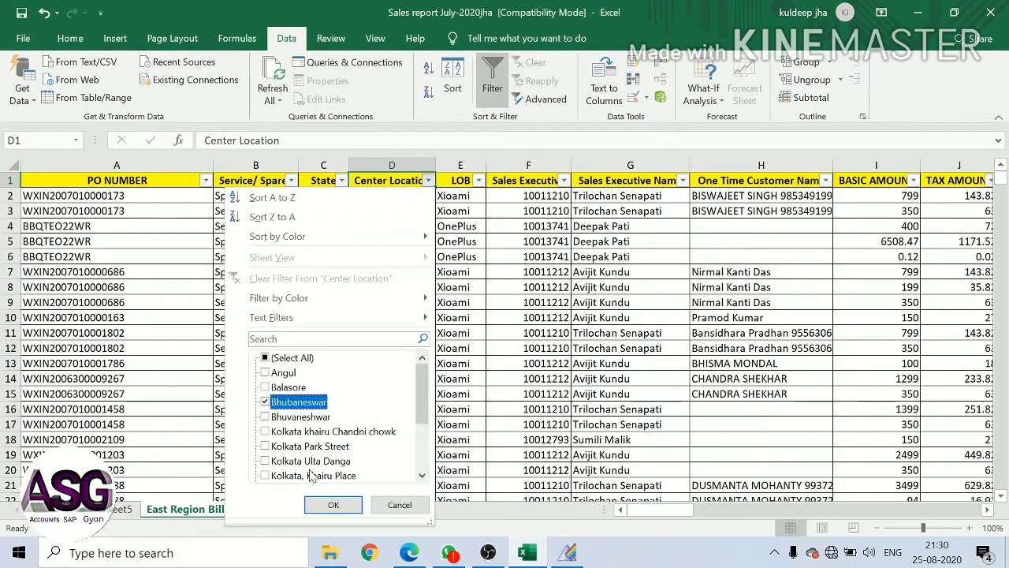
left_click(331, 505)
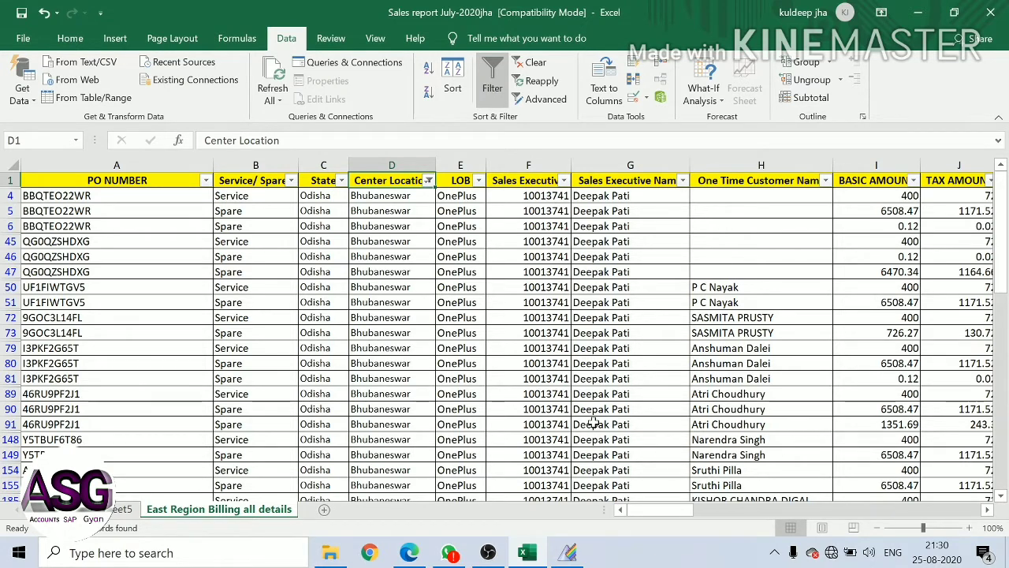
key("ctrl+shift+l")
key("ctrl+shift+l")
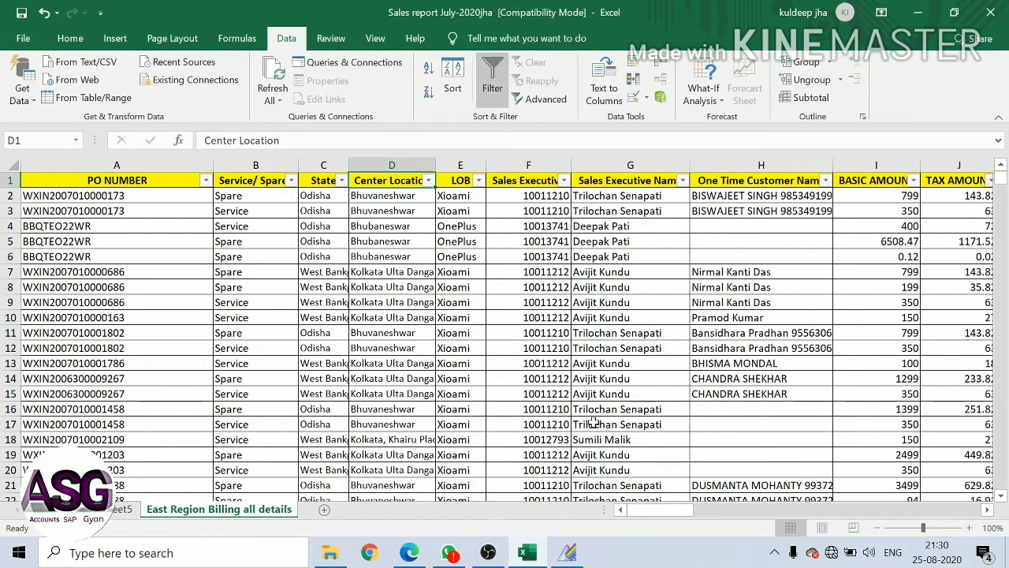
Fill the Center Location cells D9, D14 and D17 with standard yellow
left_click(389, 301)
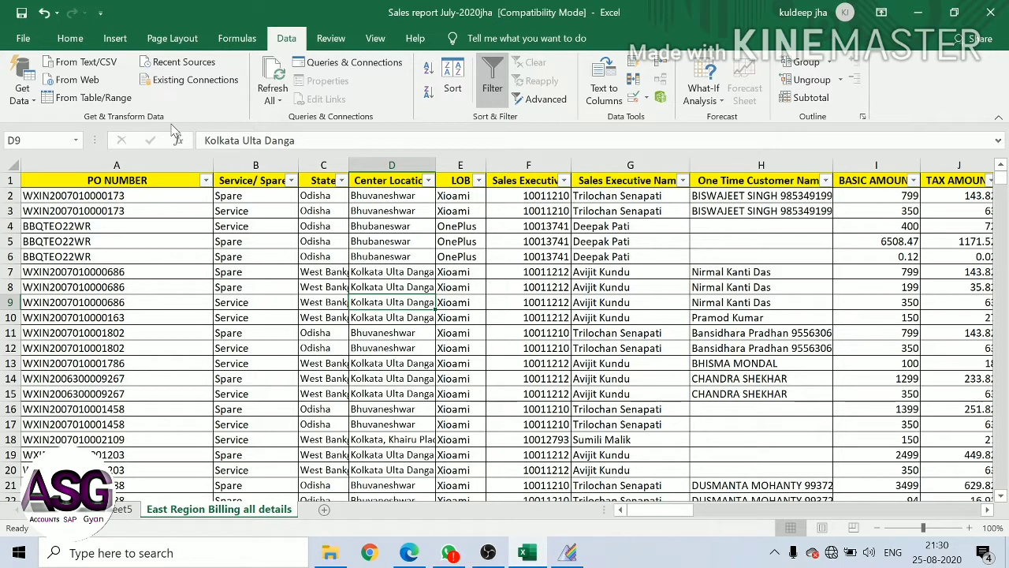
left_click(78, 44)
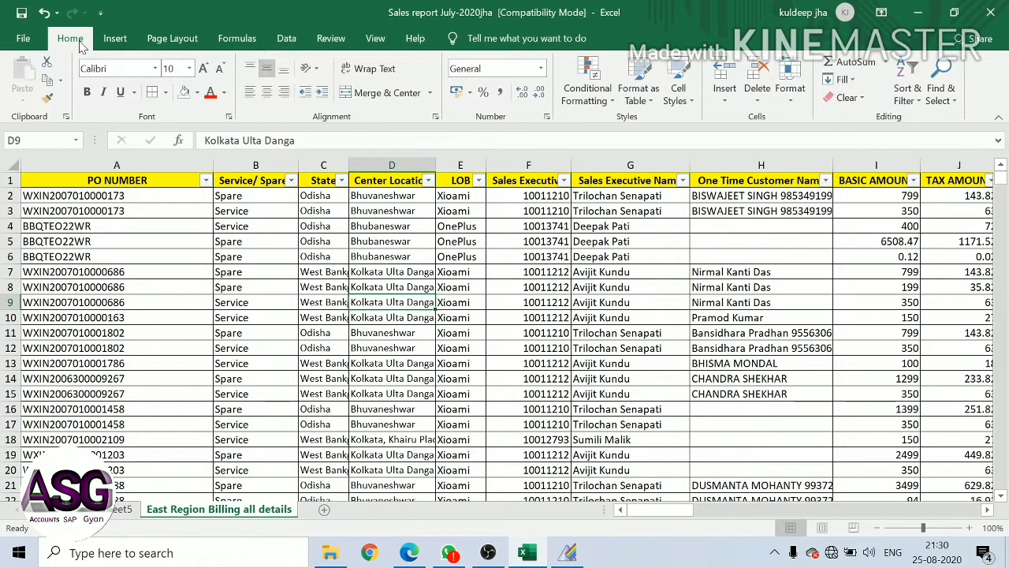
left_click(197, 92)
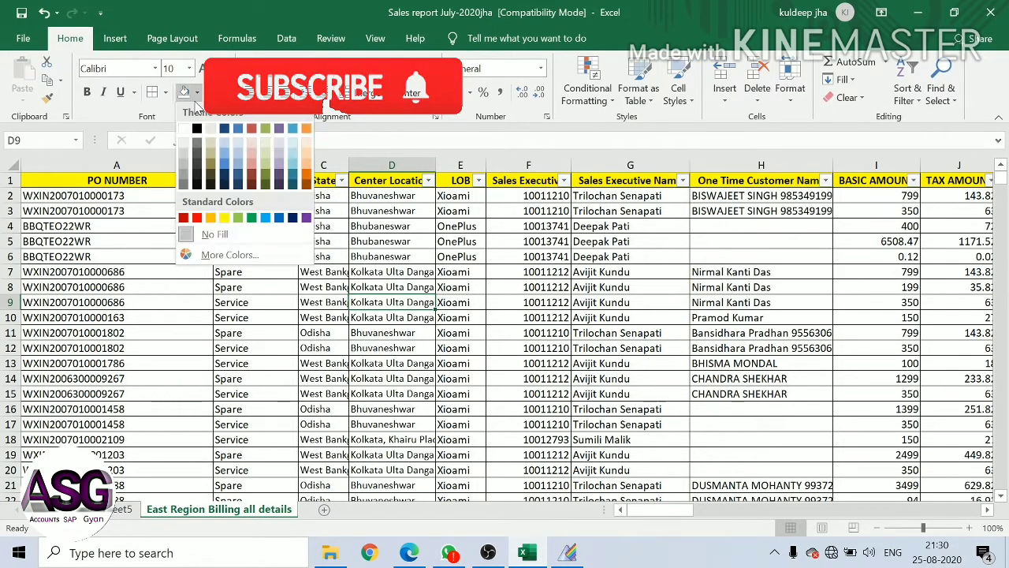
left_click(225, 218)
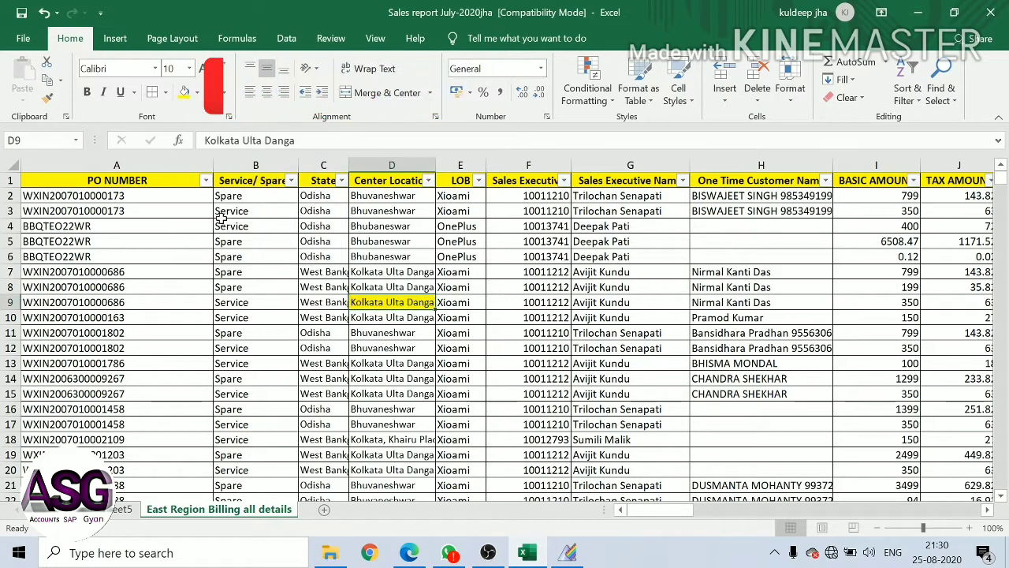
left_click(392, 372)
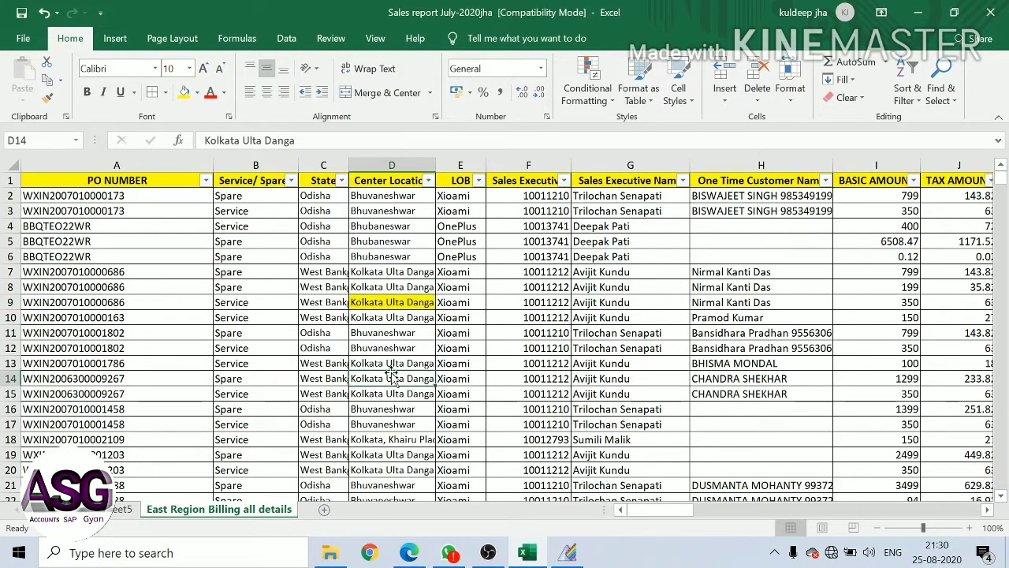
left_click(183, 92)
left_click(374, 423)
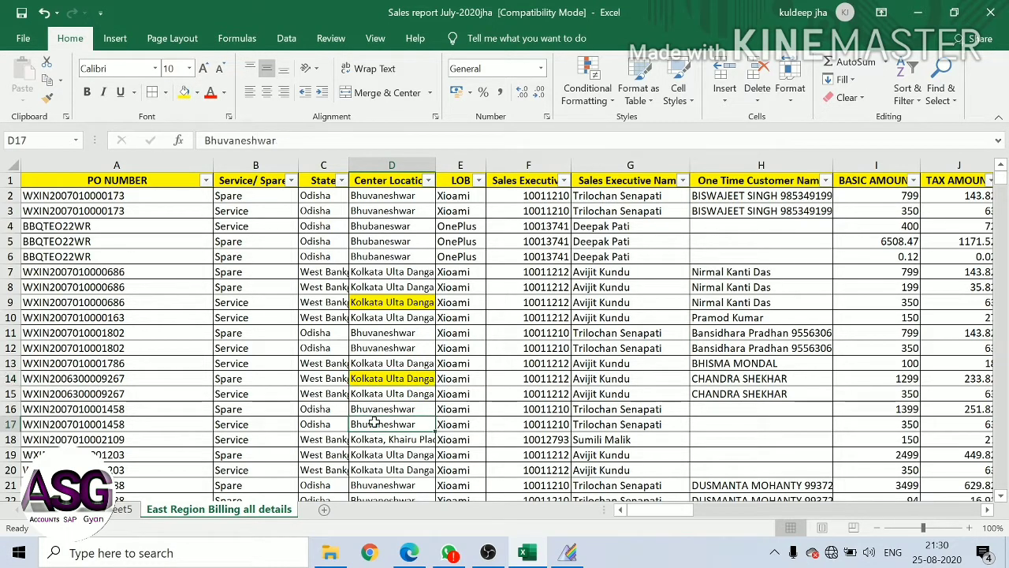
left_click(183, 92)
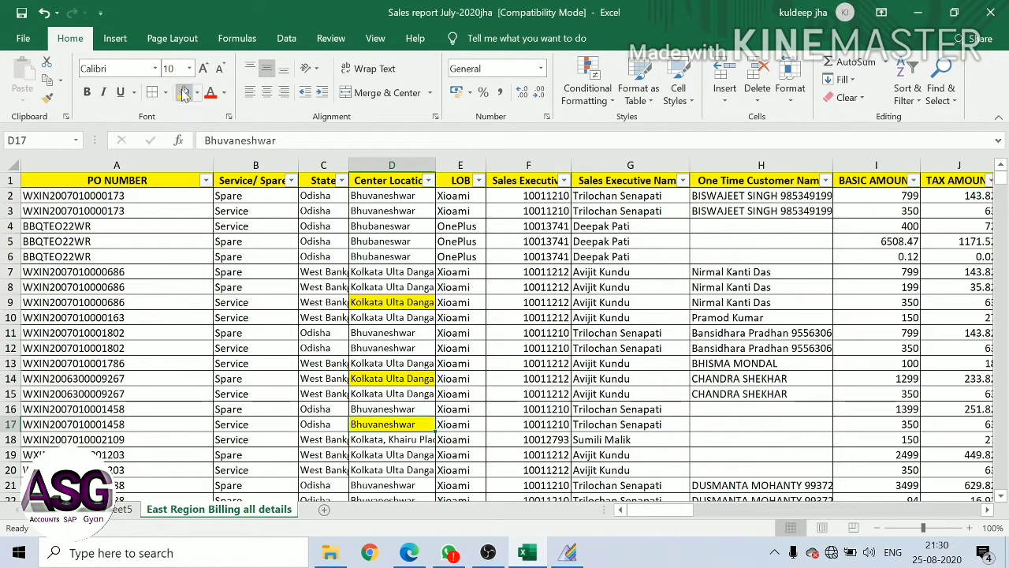
Fill the Bhubaneswar cell D47 in the Center Location column with yellow
key("Down")
key("Down")
key("Down")
key("Down")
key("Down")
key("Down")
key("Down")
key("Down")
key("Down")
key("Down")
key("Down")
key("Down")
key("Down")
key("Down")
key("Down")
key("Down")
key("Down")
key("Down")
key("Down")
key("Down")
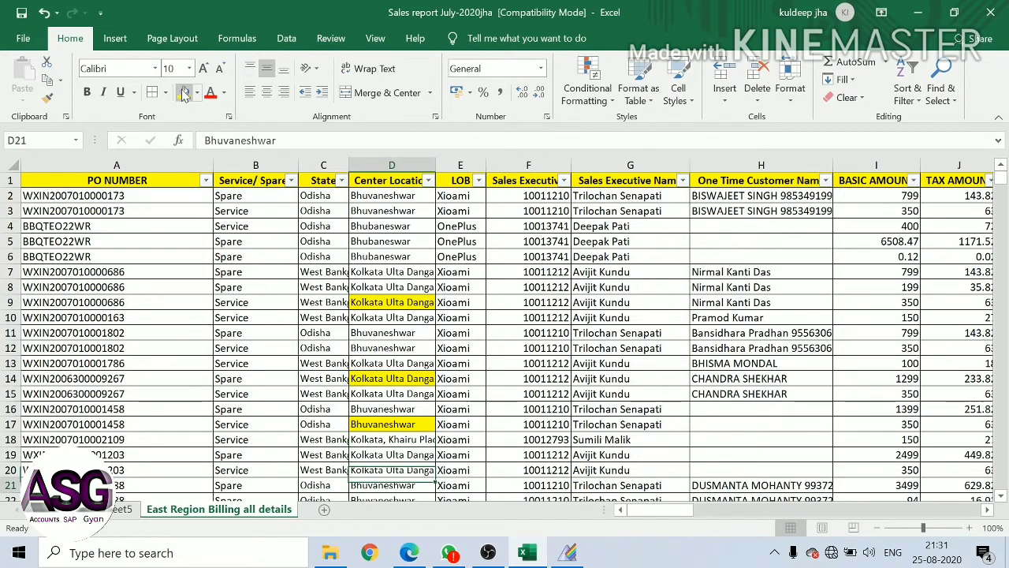
key("Down")
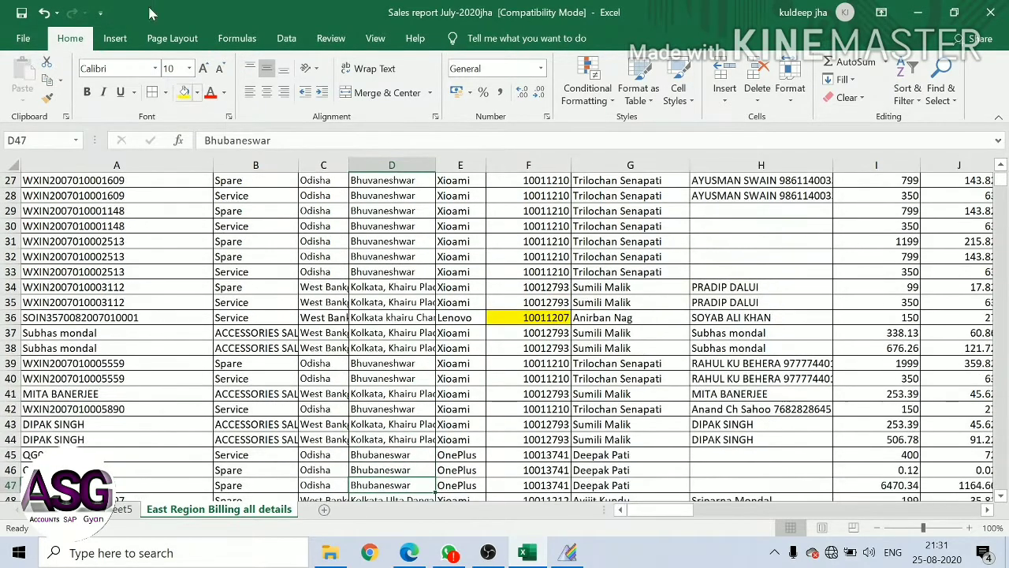
left_click(182, 96)
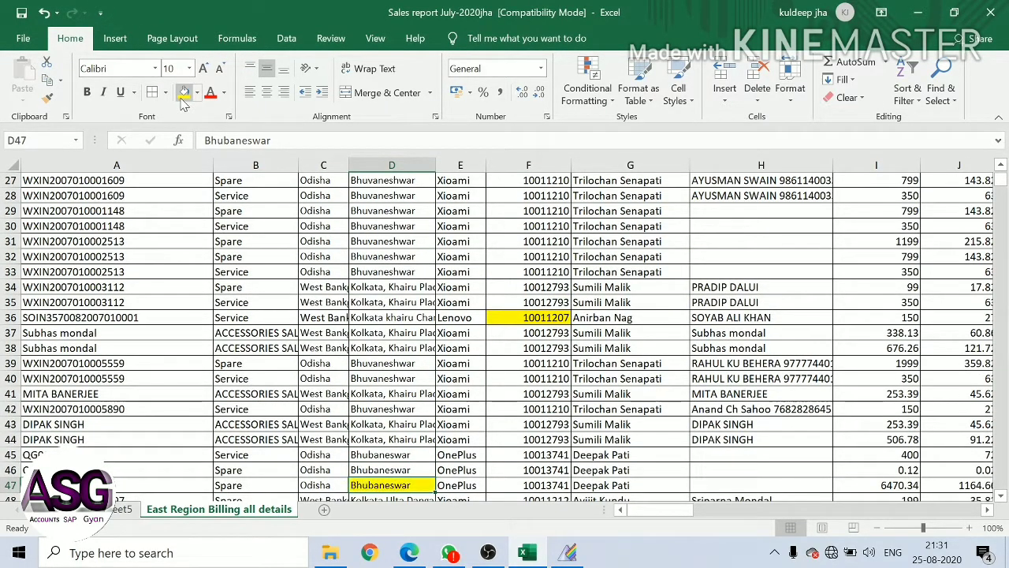
Fill the Bhuvaneshwar cells D67 and D64 with yellow
key("Down")
key("Down")
key("Down")
key("Down")
key("Down")
key("Down")
key("Down")
key("Down")
key("Down")
key("Down")
key("Down")
key("Down")
key("Down")
key("Down")
key("Down")
key("Down")
key("Down")
key("Down")
key("Down")
key("Down")
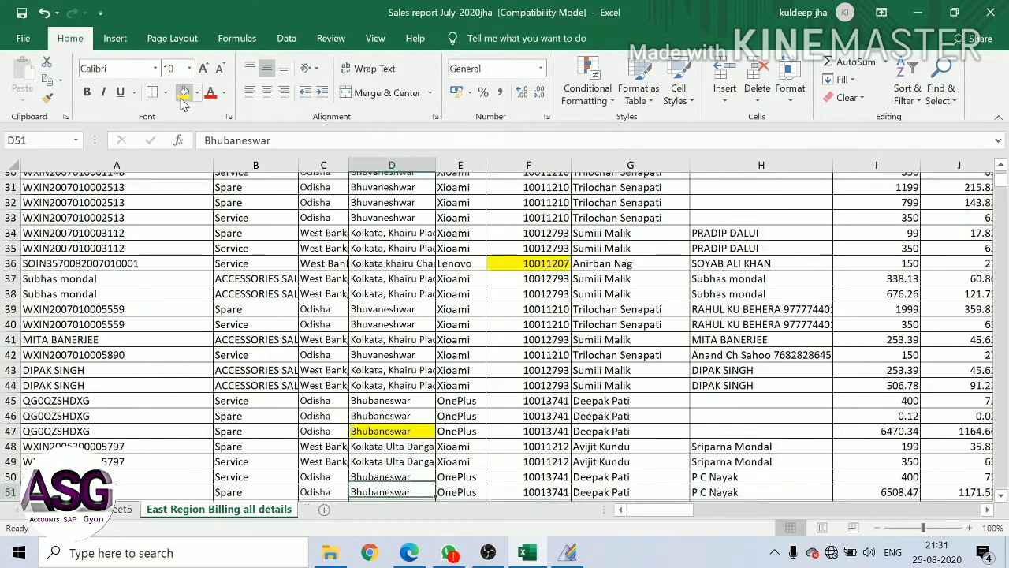
left_click(182, 98)
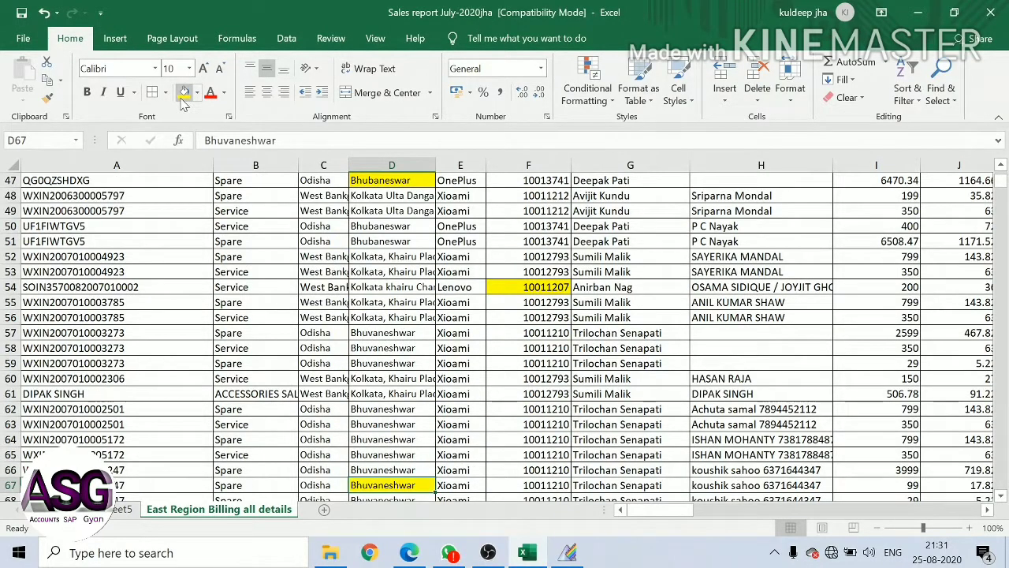
key("Up")
key("Up")
key("Up")
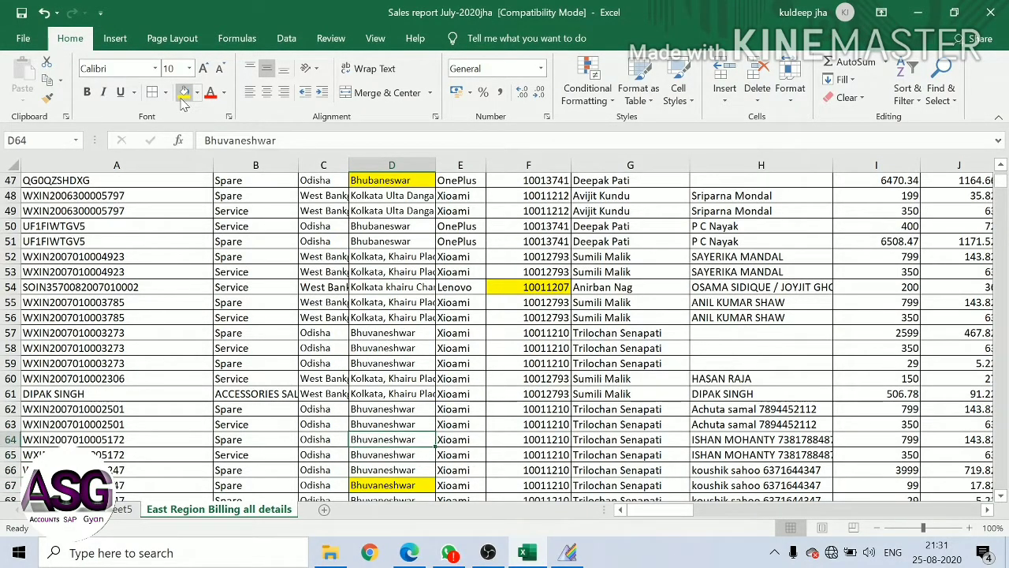
left_click(182, 98)
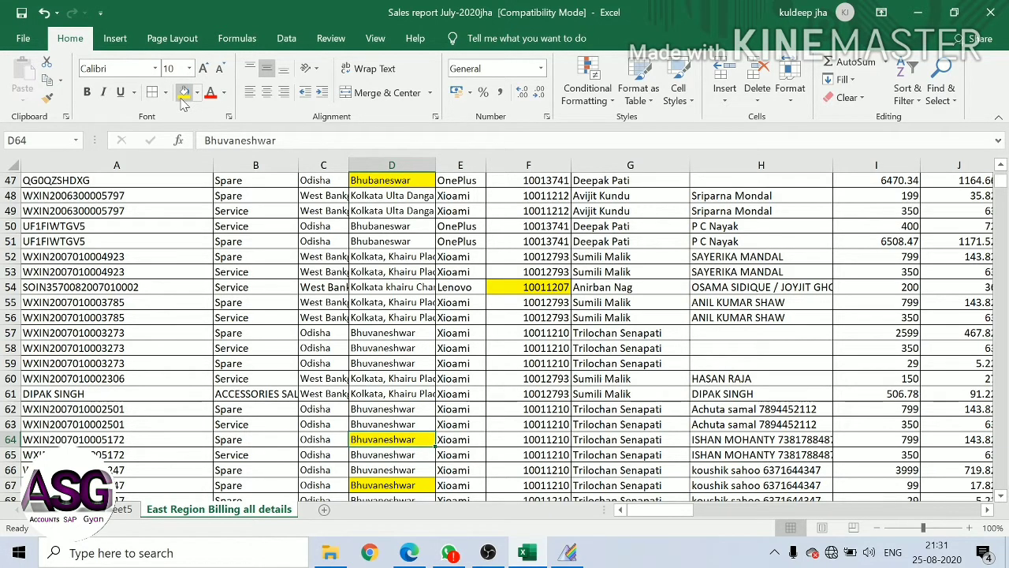
Fill the Balasore cells D4402 and D4397 near the end of the data with yellow
key("ctrl+Down")
key("Up")
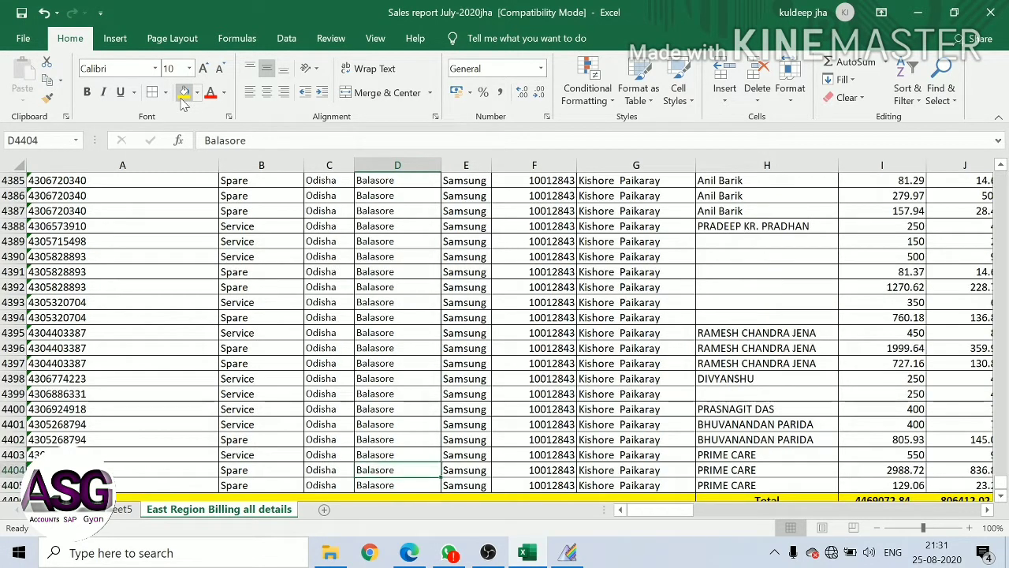
key("ctrl+Up")
key("ctrl+Down")
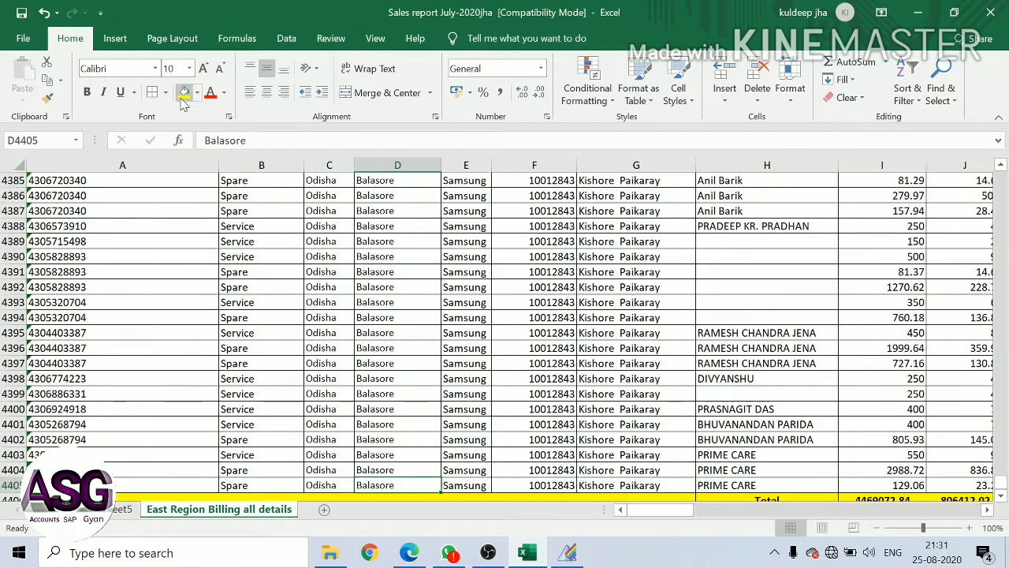
key("Up")
key("Up")
key("Up")
left_click(183, 100)
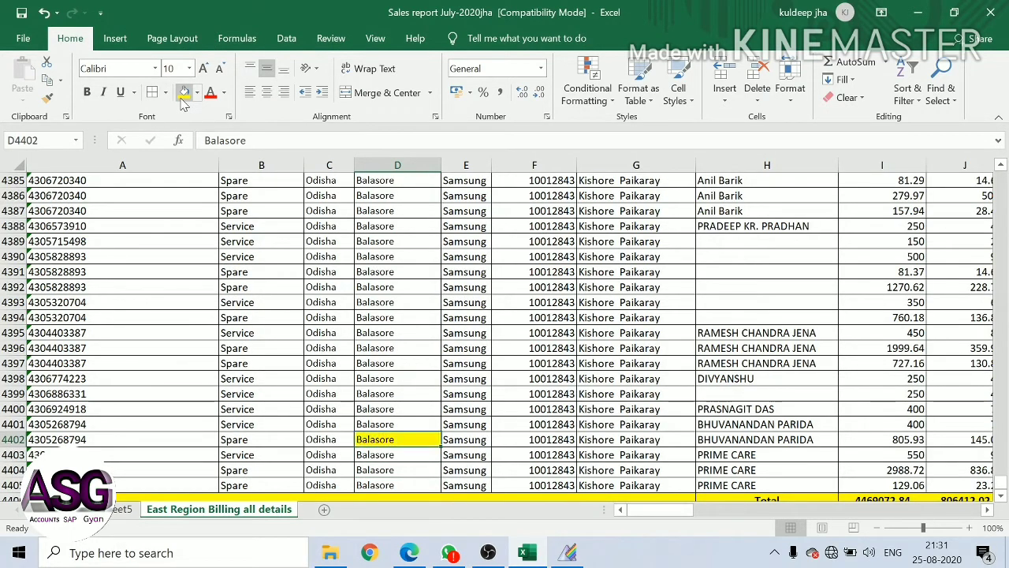
key("Up")
key("Up")
key("Up")
key("Up")
key("Up")
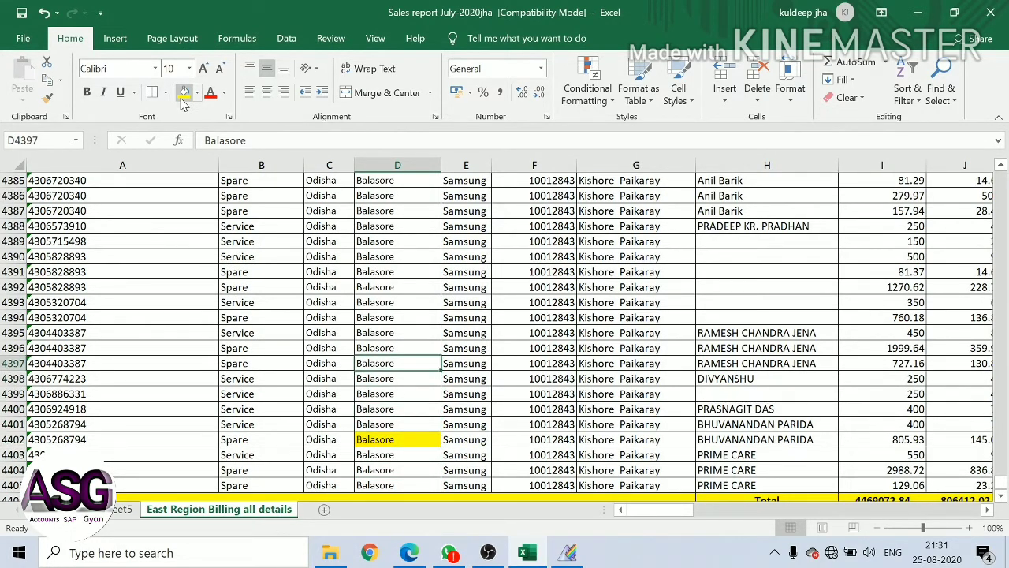
left_click(183, 100)
Sort the table by the yellow cell color in the Center Location column
key("ctrl+Up")
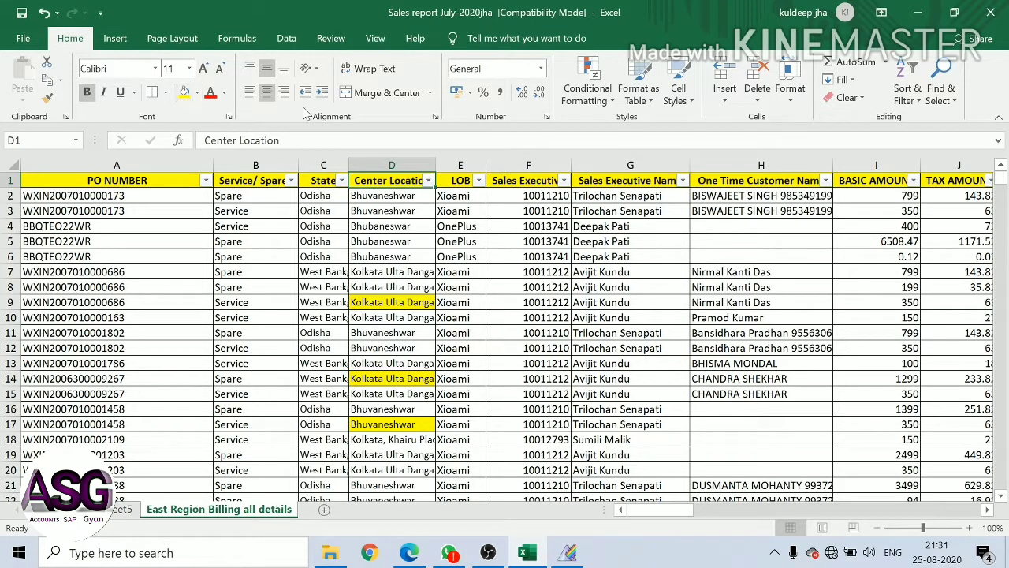
left_click(428, 181)
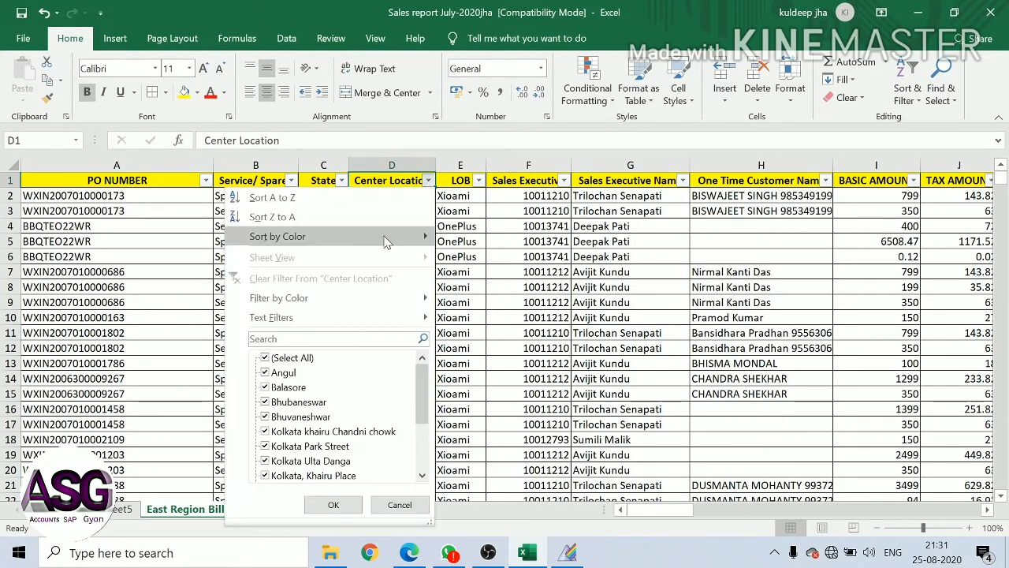
mouse_move(385, 236)
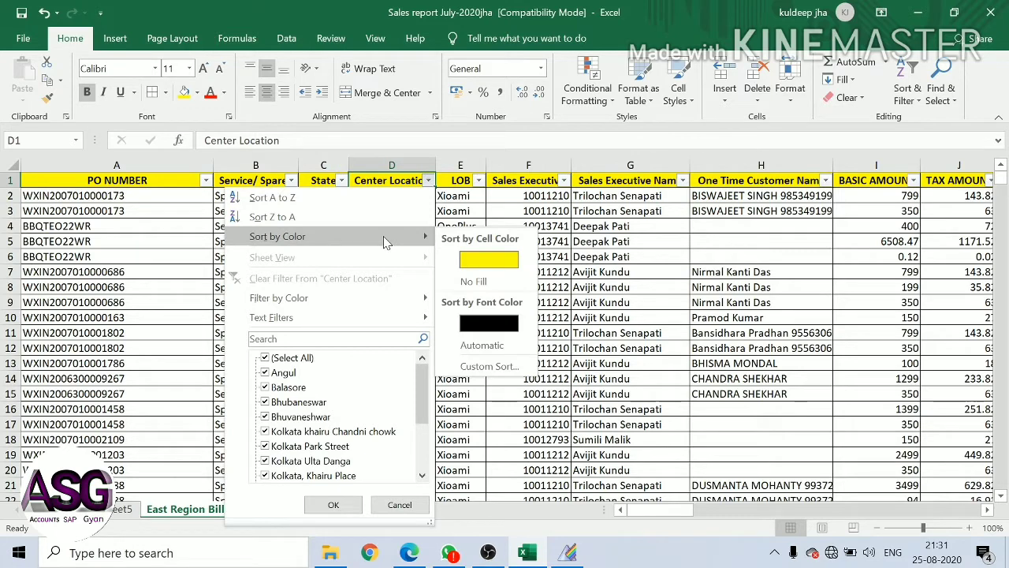
left_click(497, 262)
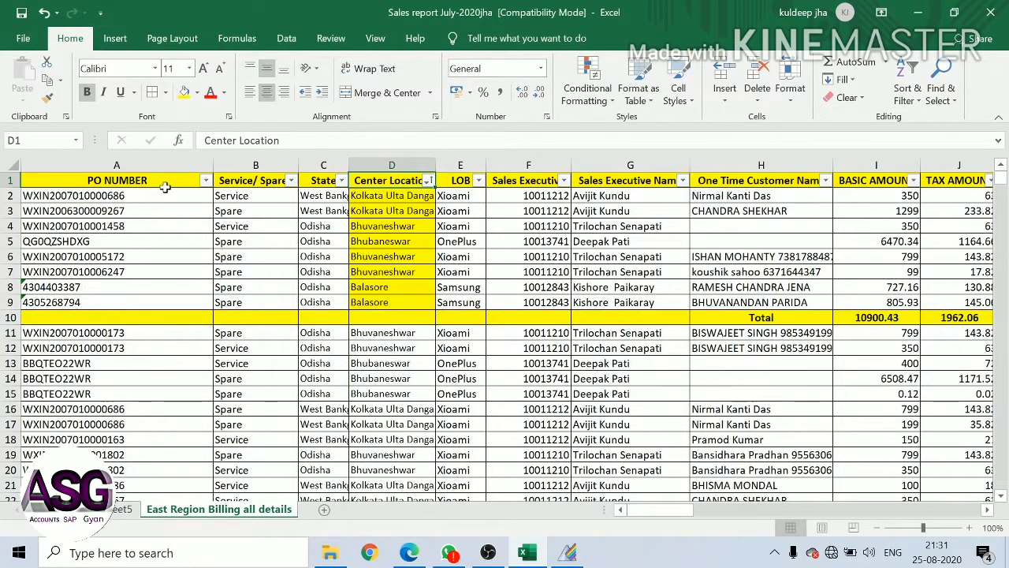
left_click(69, 186)
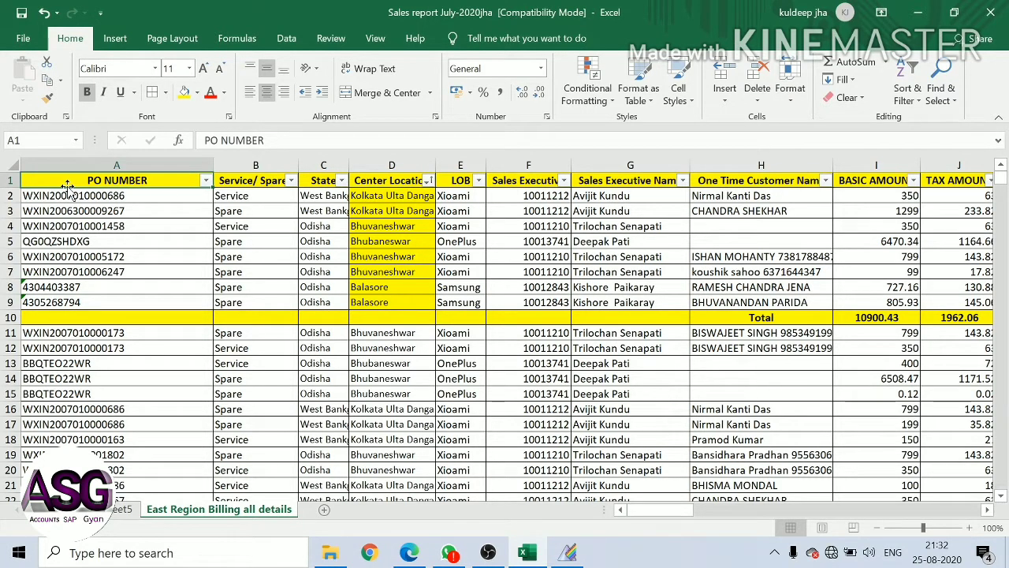
key("shift+Down")
key("shift+Down")
key("shift+Down")
key("shift+Down")
key("shift+Down")
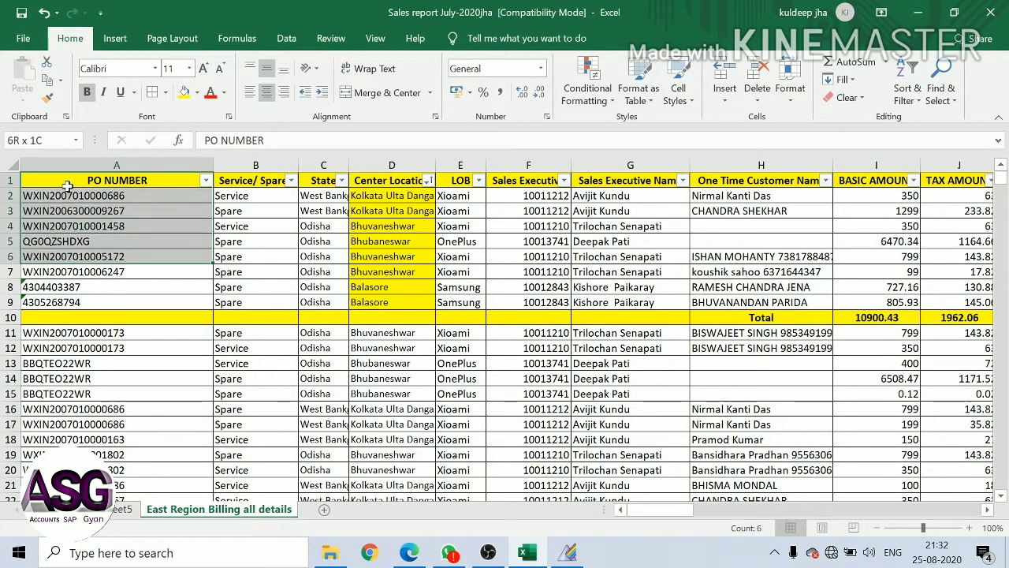
key("shift+Down")
key("shift+Down")
key("shift+Down")
key("shift+Right")
key("shift+Right")
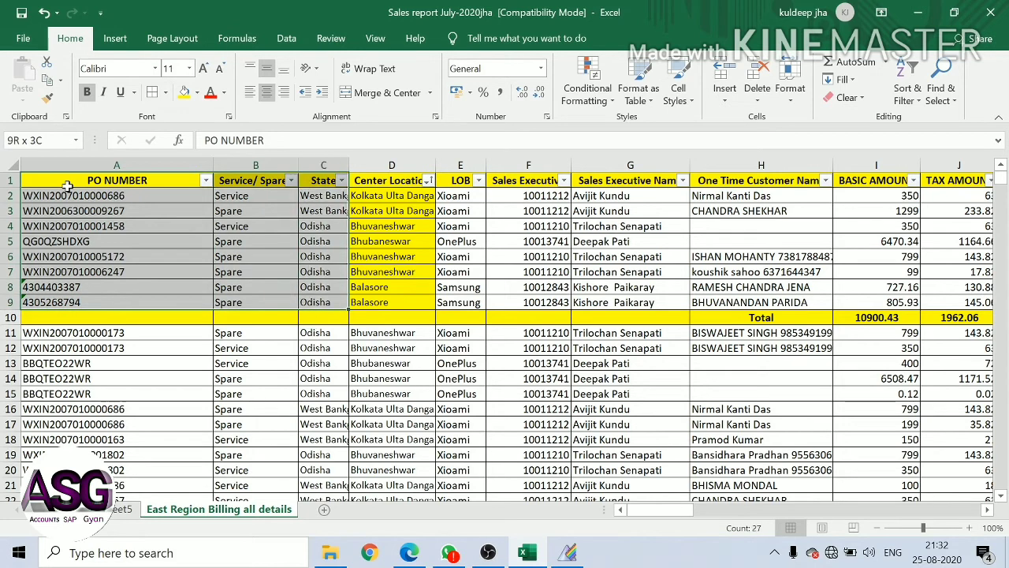
key("shift+Right")
key("shift+Right")
Delete the entire Total row at row 10 and return to cell A1
left_click(68, 187)
key("Down")
key("Down")
key("Down")
key("Down")
key("Down")
key("Down")
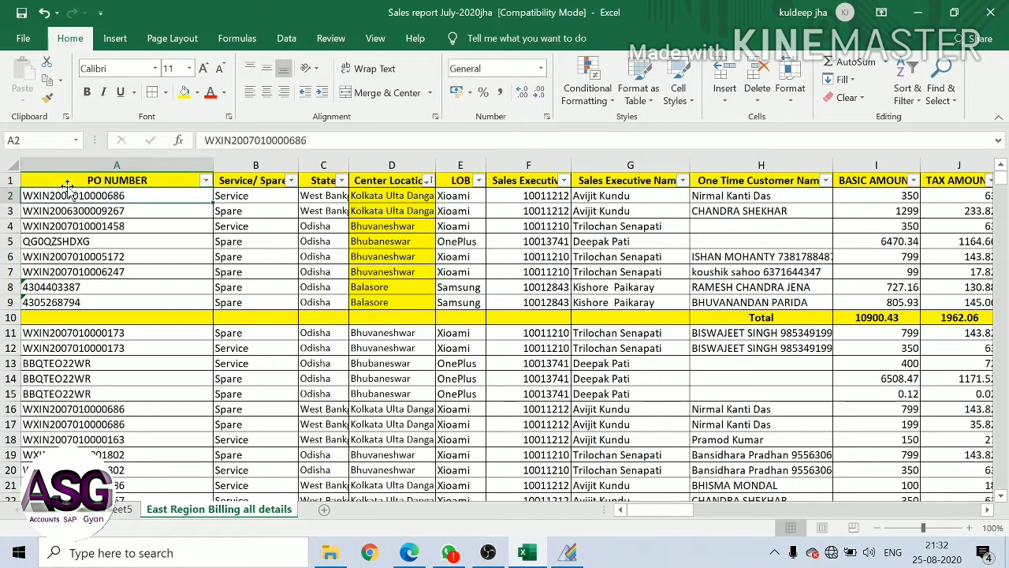
key("Down")
key("Down")
key("Down")
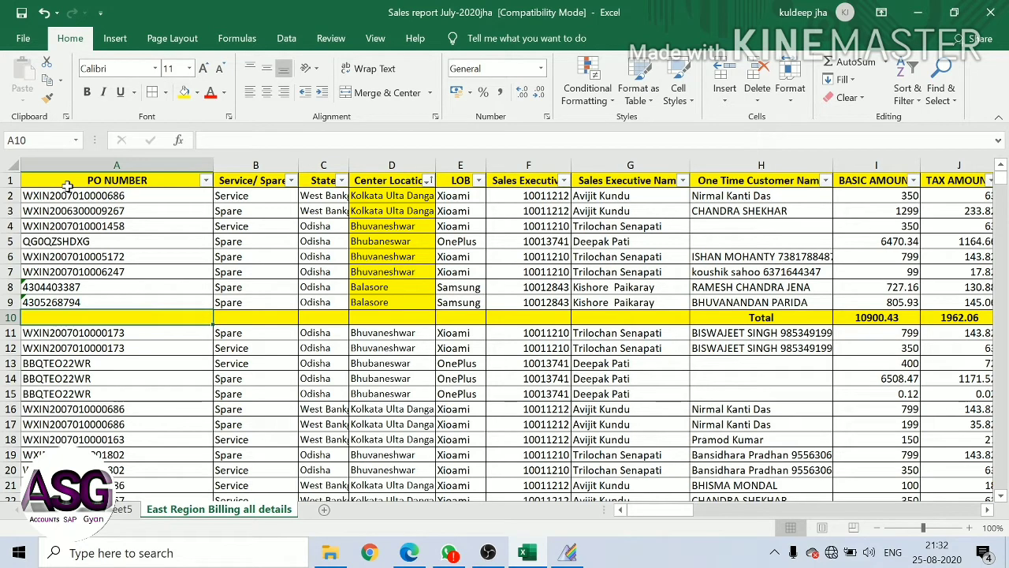
key("ctrl+minus")
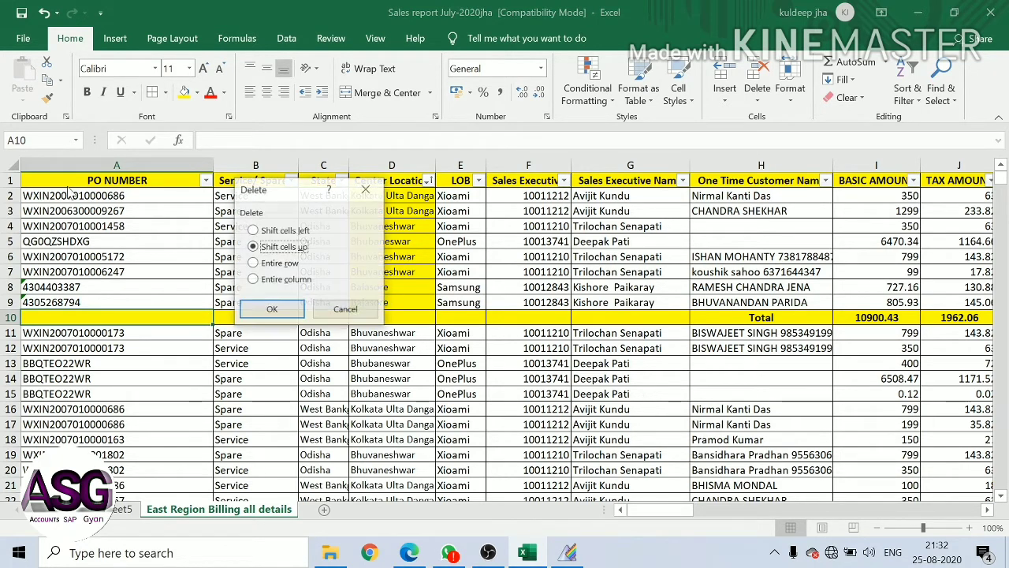
key("r")
key("Return")
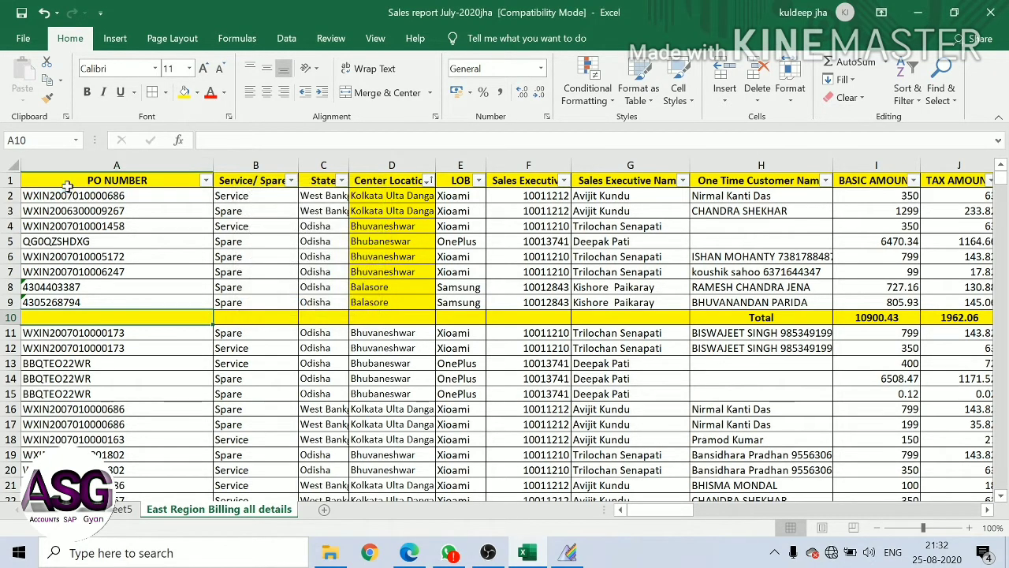
key("Up")
left_click(68, 187)
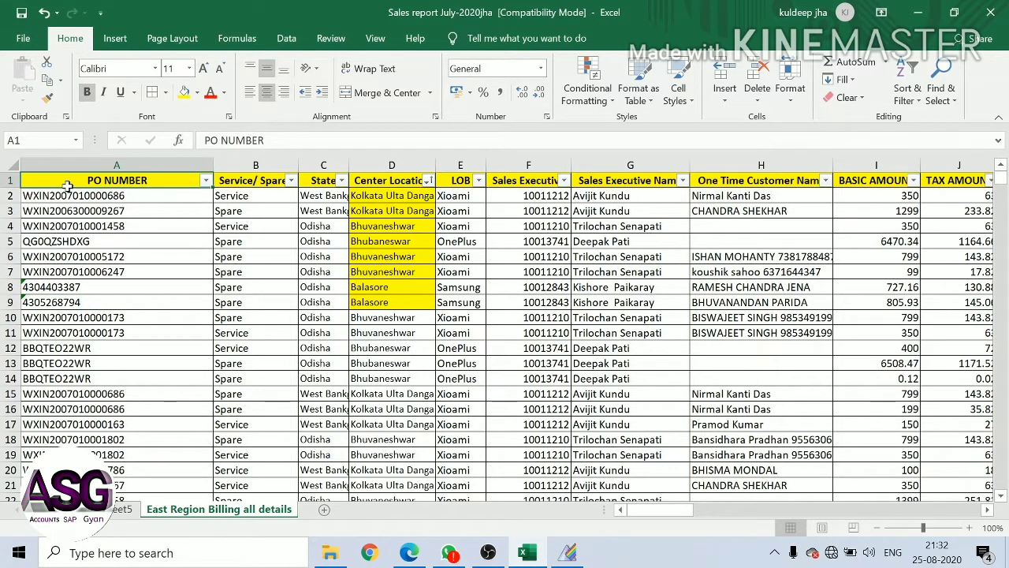
left_click(428, 181)
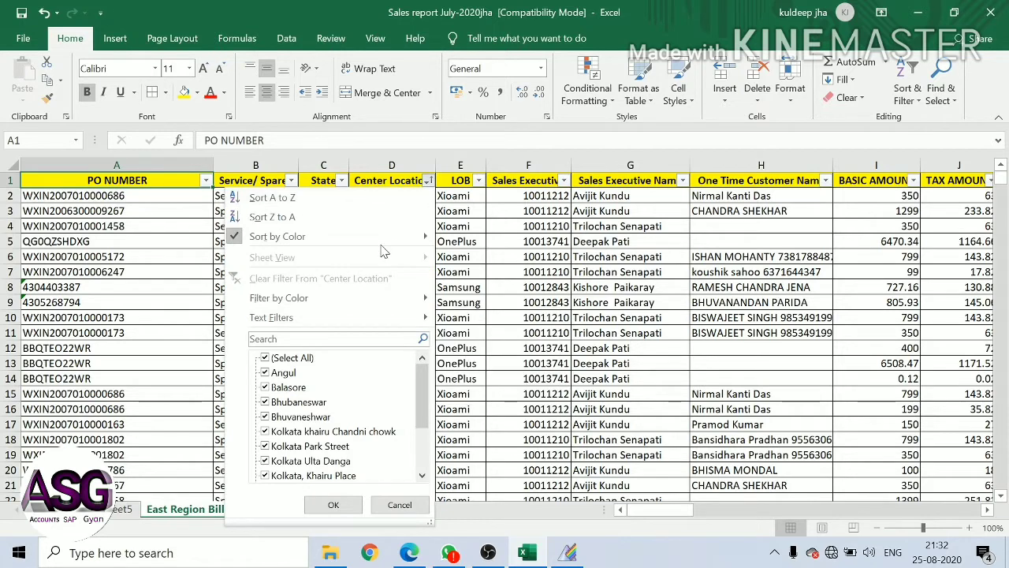
left_click(501, 265)
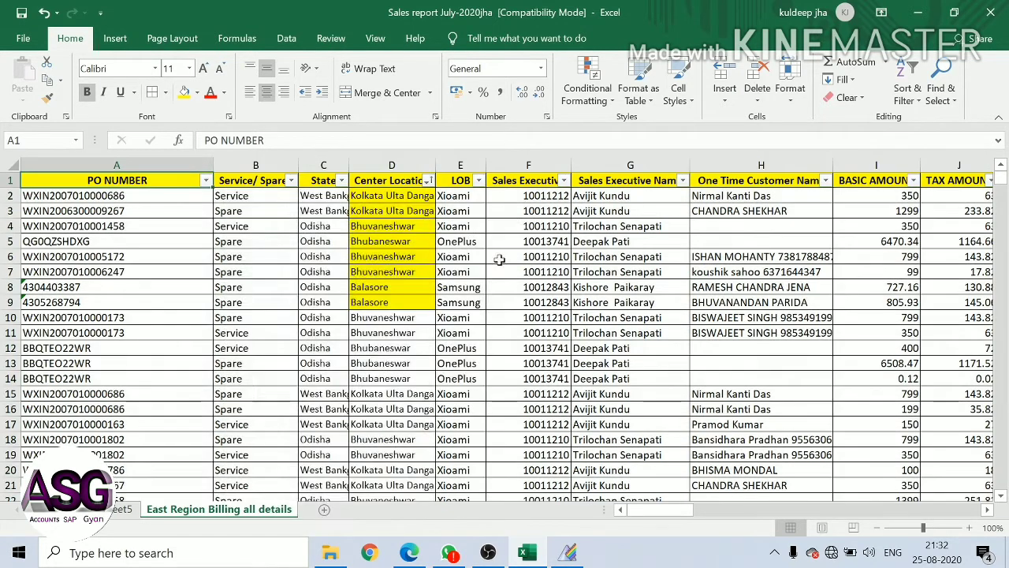
Copy the yellow-marked data rows 2 to 9 without the header, from column A through column CB
left_click(378, 175)
key("Down")
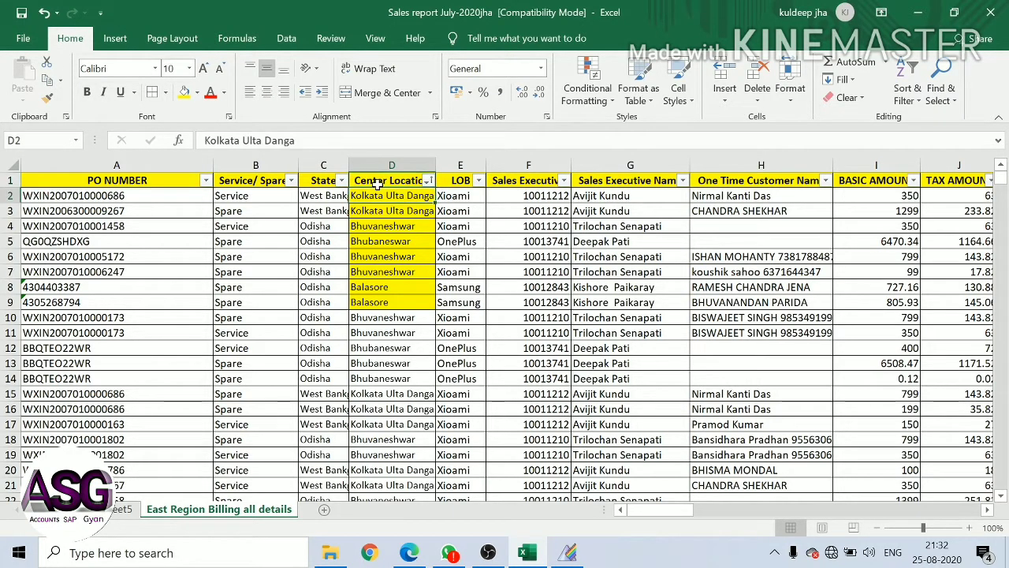
key("Left")
key("Left")
key("Left")
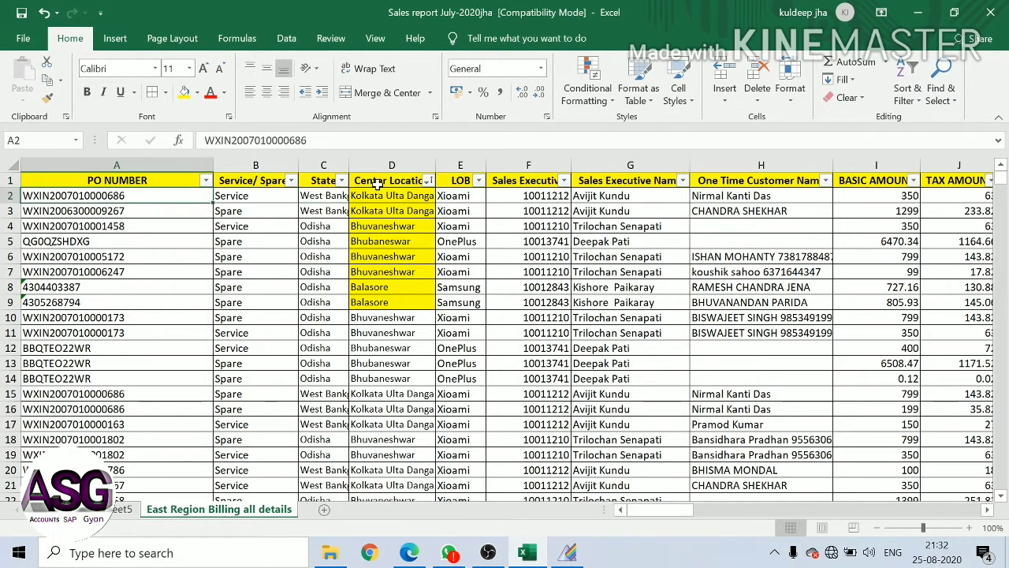
key("shift+Down")
key("shift+Down")
key("shift+Down")
key("shift+Down")
key("shift+Down")
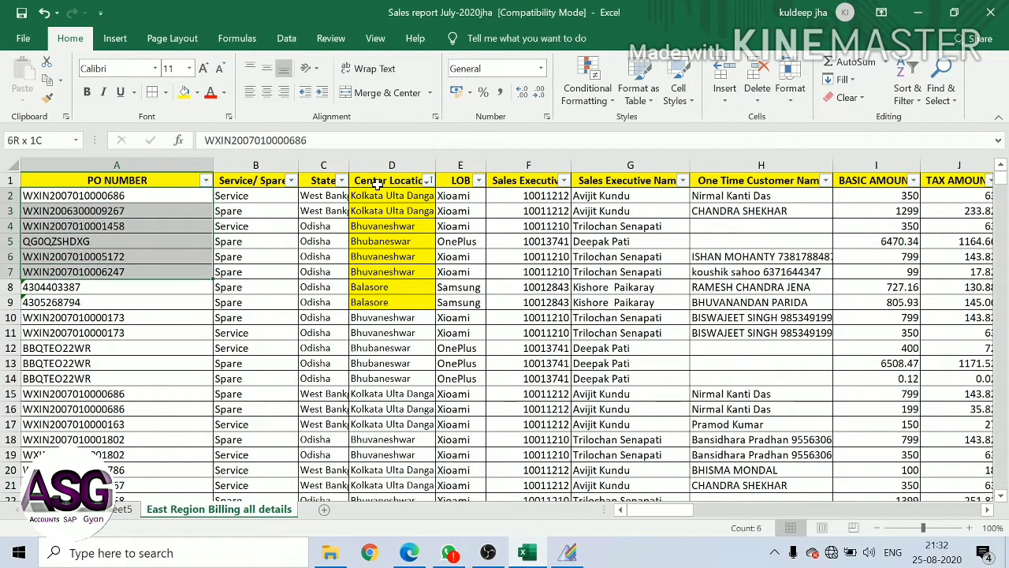
key("shift+Down")
key("shift+Down")
key("shift+Right")
key("shift+Right")
key("shift+Right")
key("shift+Right")
key("shift+Right")
key("shift+Right")
key("shift+Right")
key("shift+Right")
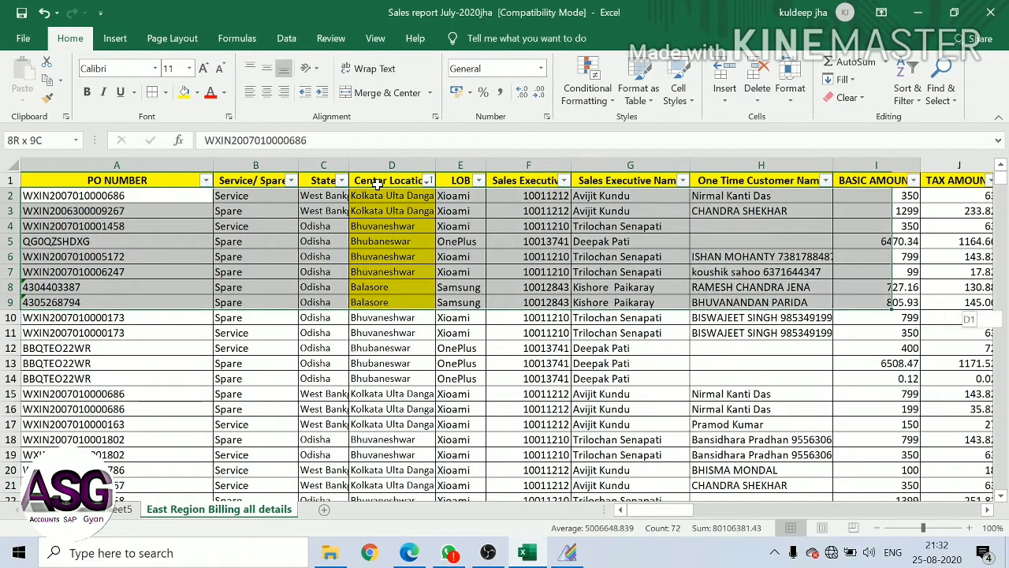
key("shift+Right")
key("shift+Right")
key("shift+Right")
key("shift+Right")
key("shift+Right")
key("shift+Right")
key("shift+Right")
key("shift+Right")
key("shift+Right")
key("shift+Right")
key("shift+Right")
key("shift+Right")
key("shift+Right")
key("shift+Right")
key("shift+Right")
key("shift+Right")
key("shift+Right")
key("shift+Right")
key("shift+Right")
key("shift+Right")
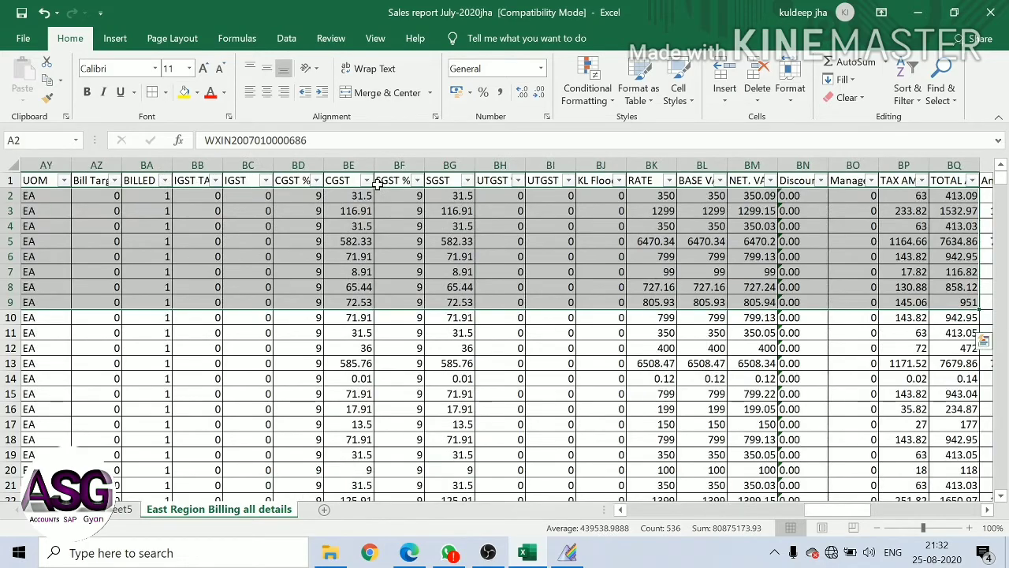
key("shift+Right")
key("shift+Right")
key("shift+Right")
key("shift+Right")
key("shift+Right")
key("shift+Right")
key("shift+Right")
key("shift+Right")
key("shift+Right")
key("shift+Right")
key("shift+Right")
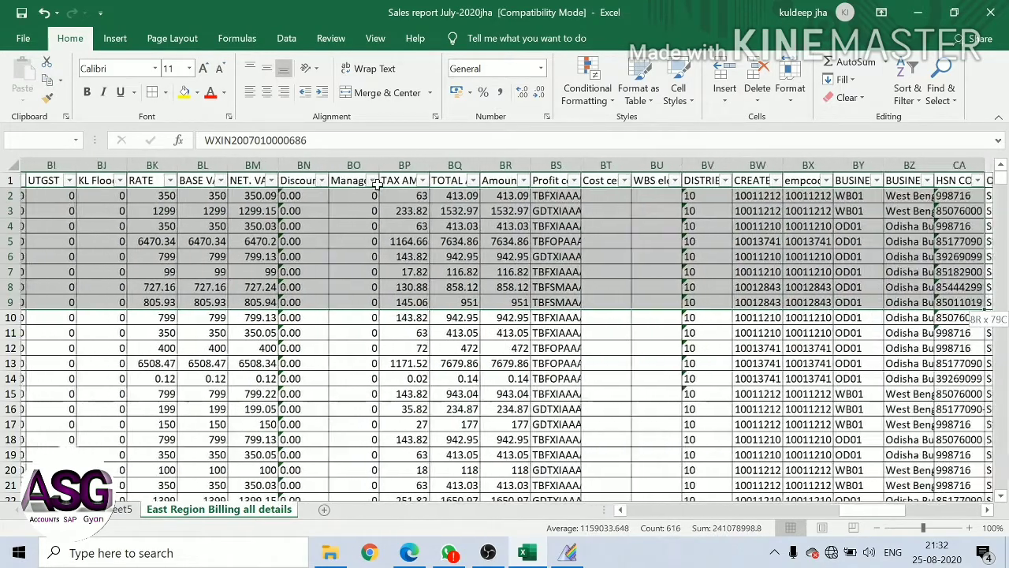
key("ctrl+c")
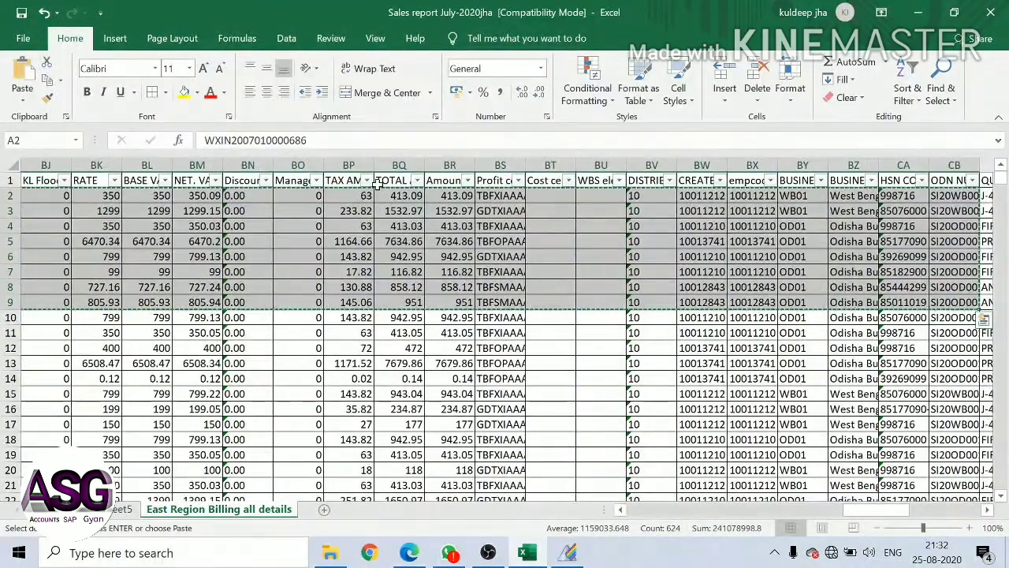
Add a new sheet and paste the copied rows there from A1 as values only
left_click(323, 508)
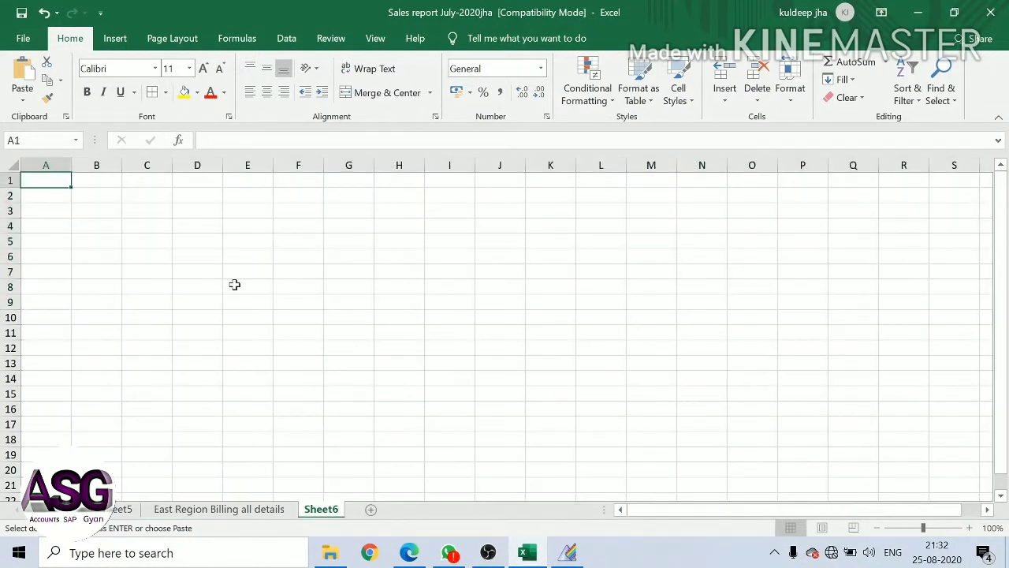
key("alt+e")
key("s")
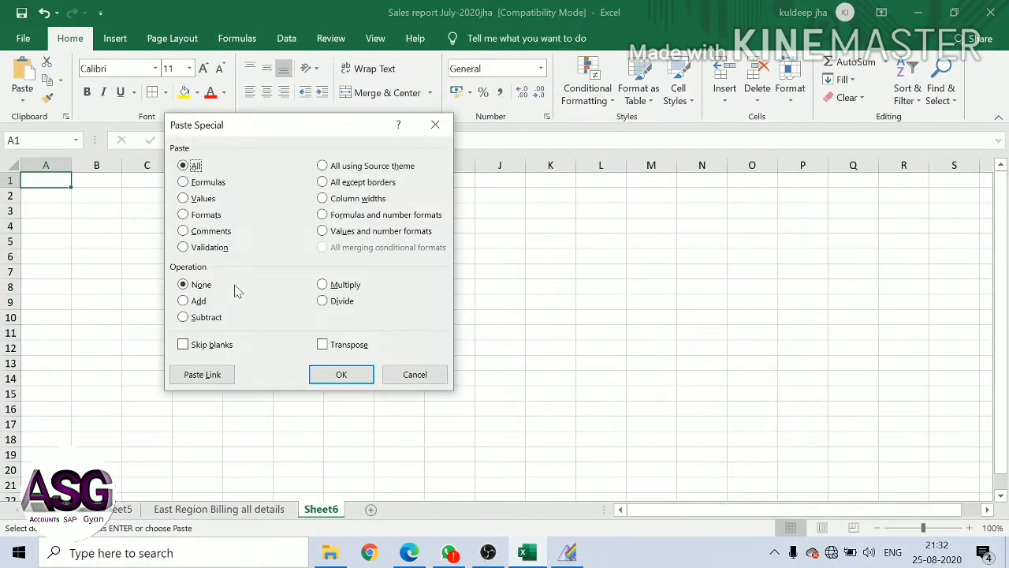
key("v")
key("Return")
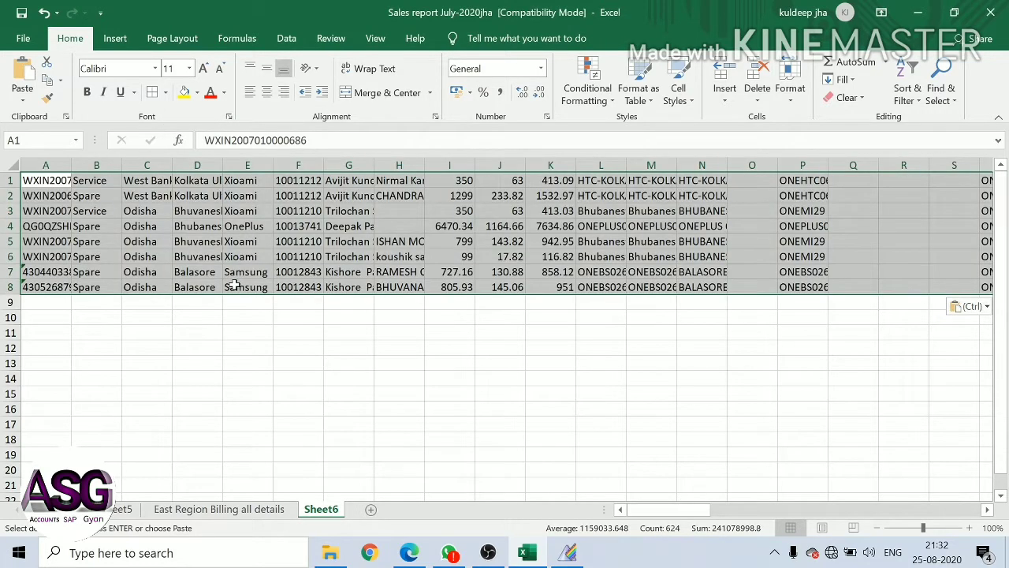
Auto-fit the width of all columns on the new sheet to their contents
left_click(8, 161)
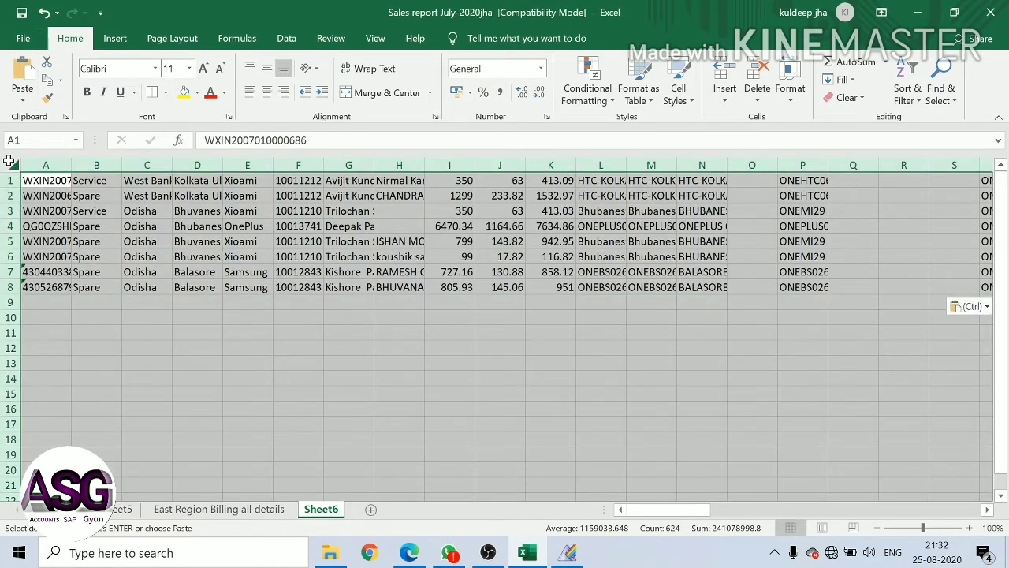
double_click(72, 164)
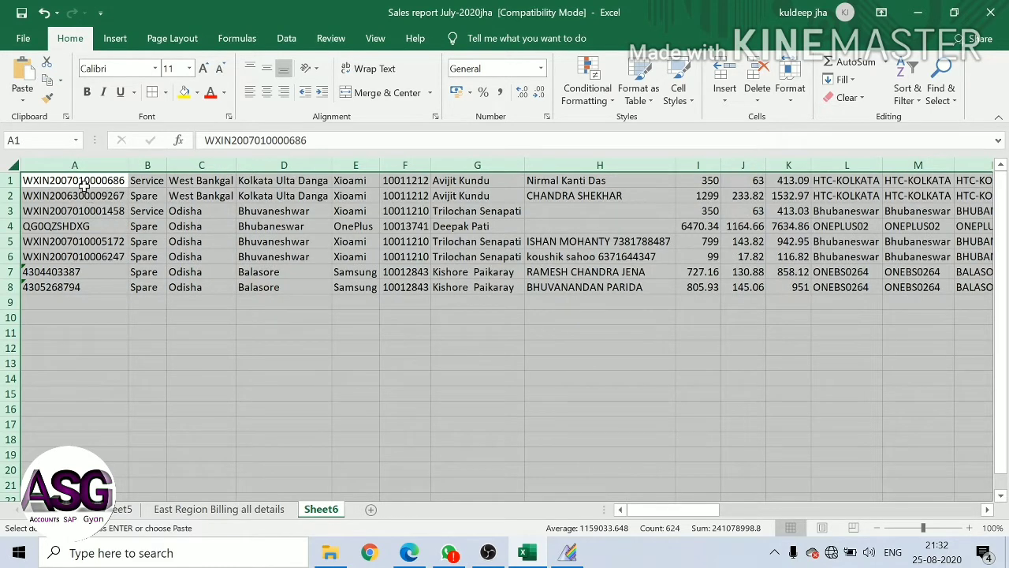
left_click(123, 241)
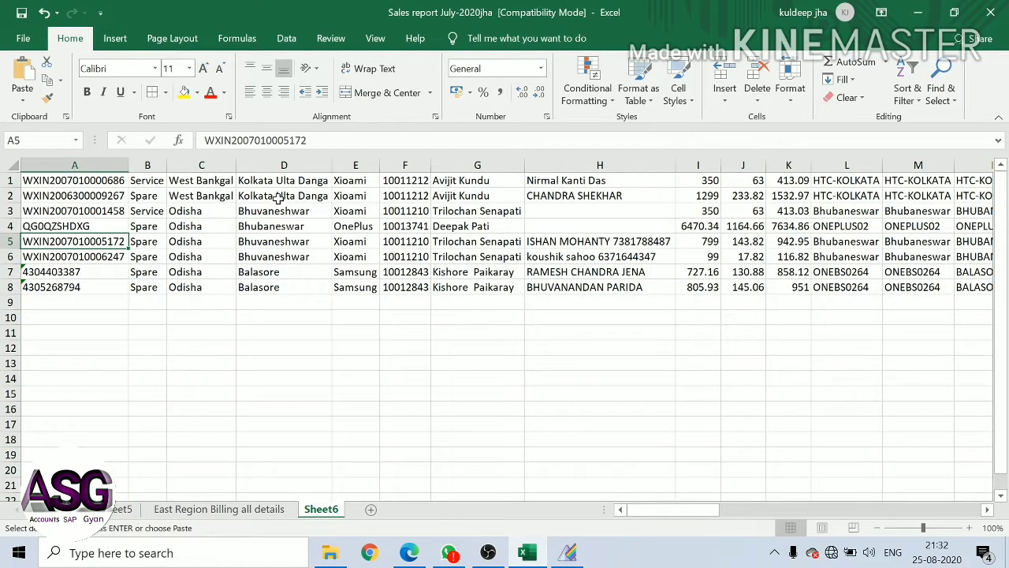
Compare the count of pasted center locations in D1:D8 with the yellow cells D2:D9 on the East Region Billing all details sheet
left_click_drag(270, 182, 270, 287)
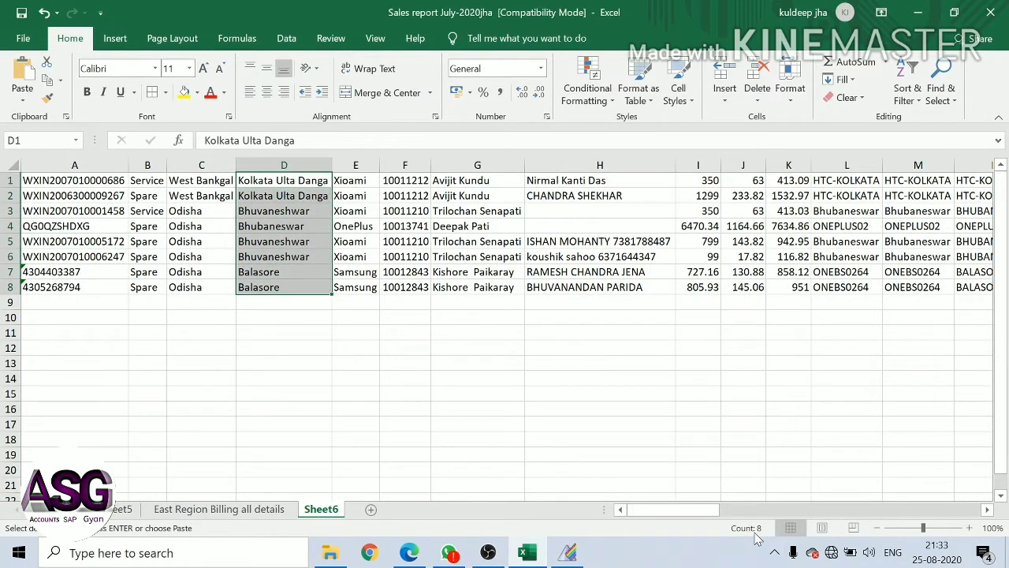
key("ctrl+v")
left_click(226, 511)
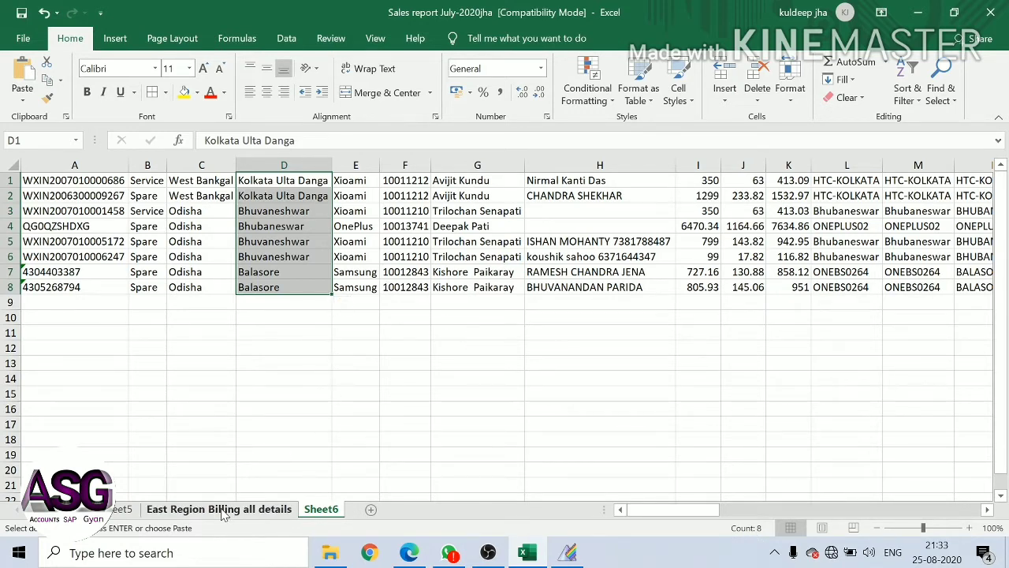
left_click(224, 511)
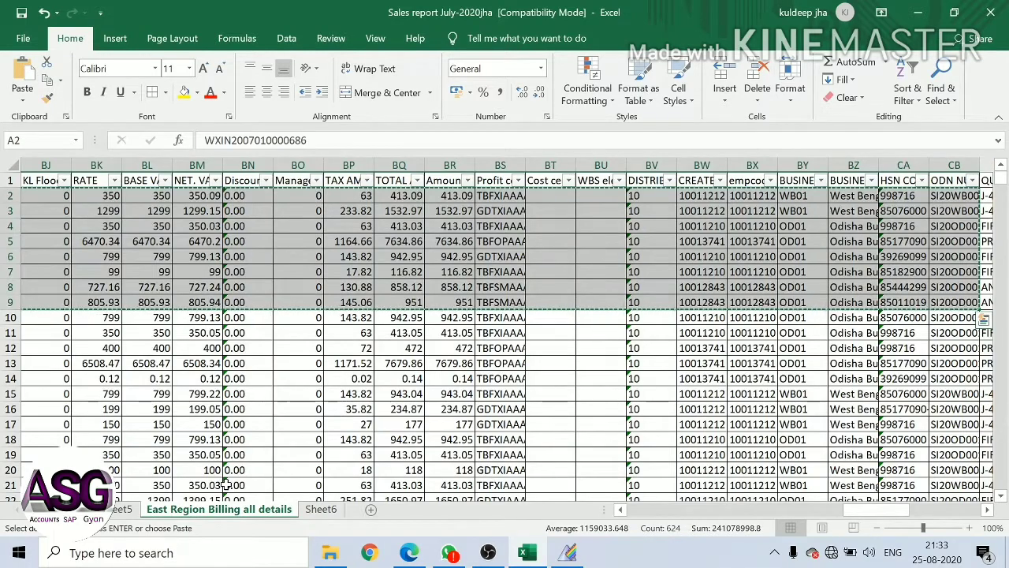
key("ctrl+Home")
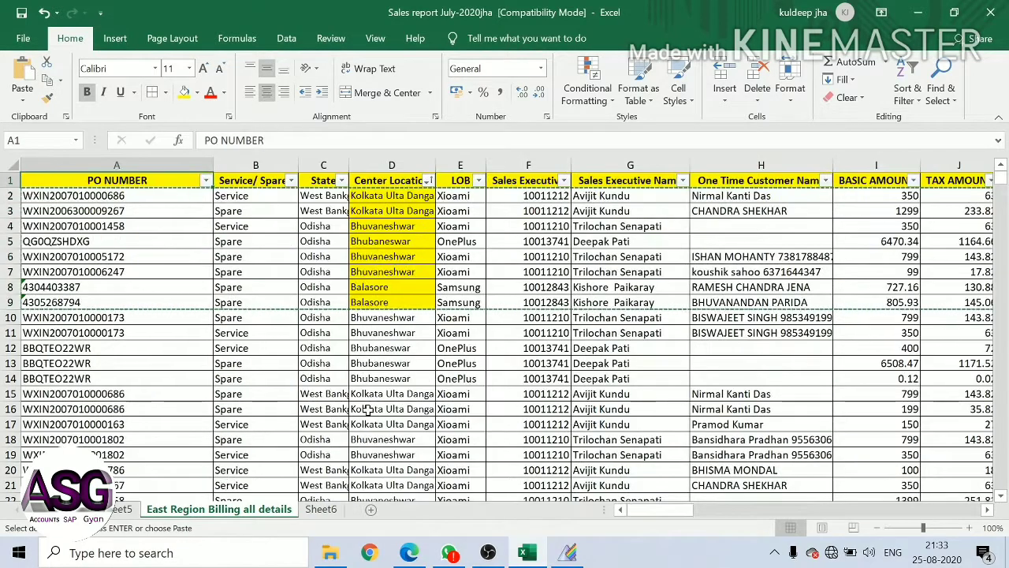
scroll(367, 410, "down", 1)
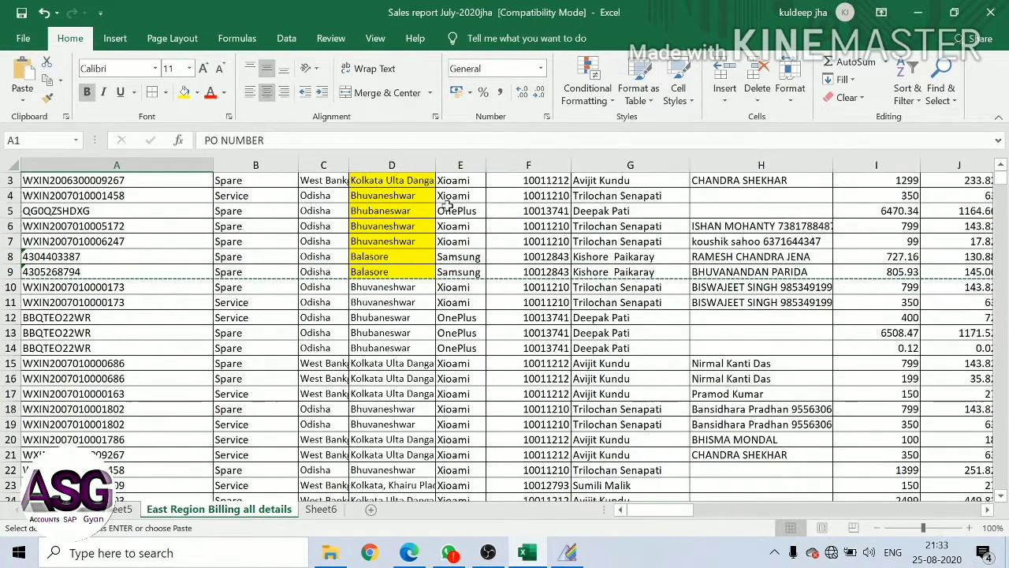
left_click(398, 260)
mouse_move(399, 268)
left_mouse_down()
mouse_move(390, 263)
mouse_move(398, 260)
left_mouse_up()
key("ctrl+v")
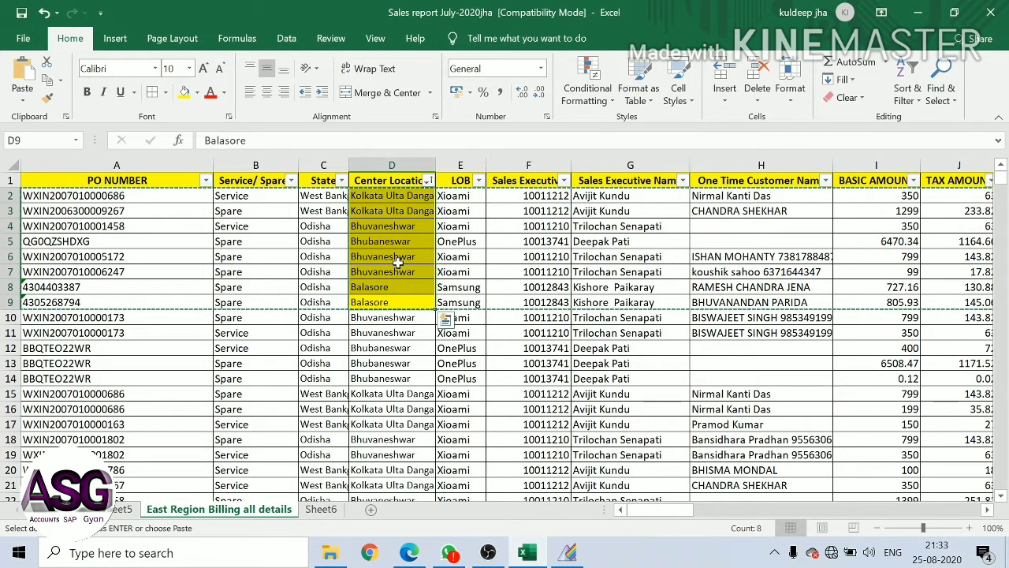
Remove the header filters from the billing table and reapply them, starting from the Center Location header in D1
key("Up")
key("Up")
key("Up")
key("Up")
key("Up")
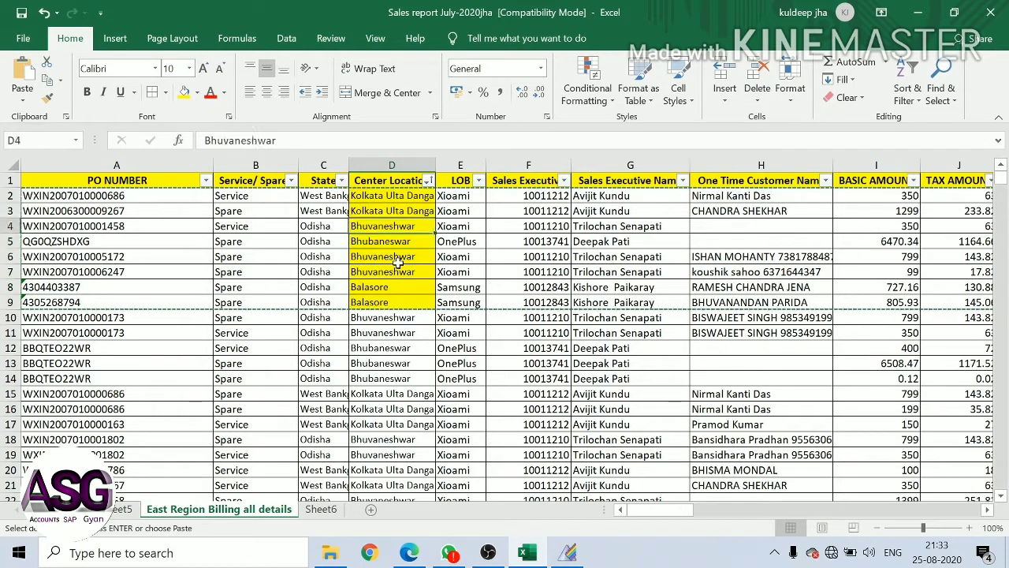
key("Up")
key("Up")
key("Up")
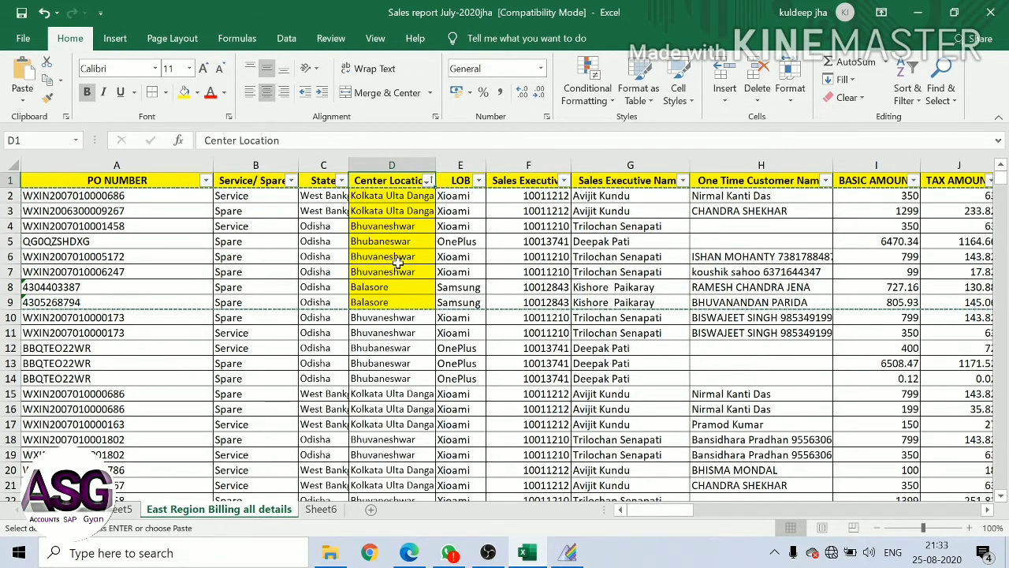
key("ctrl+shift+l")
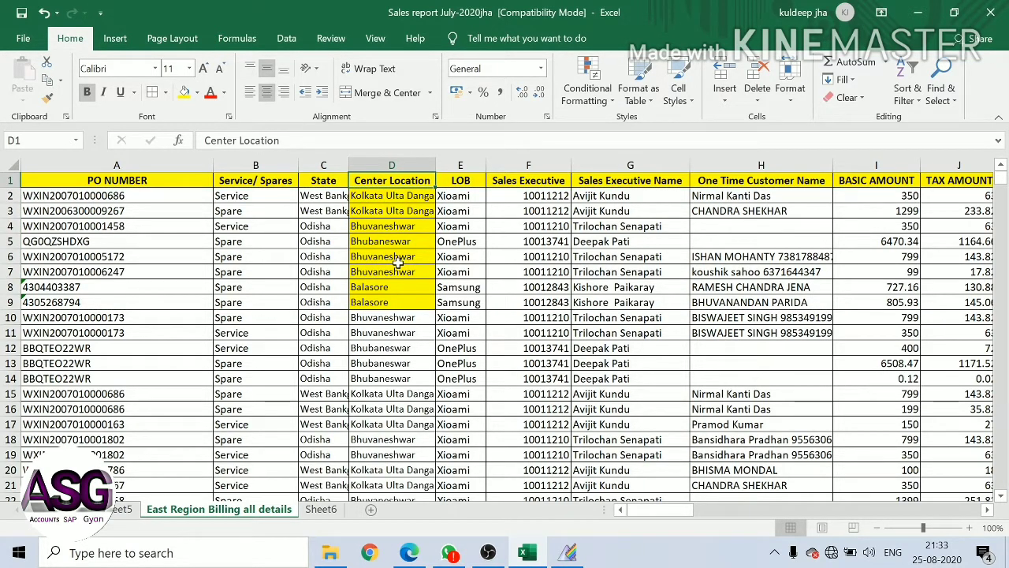
key("ctrl+shift+l")
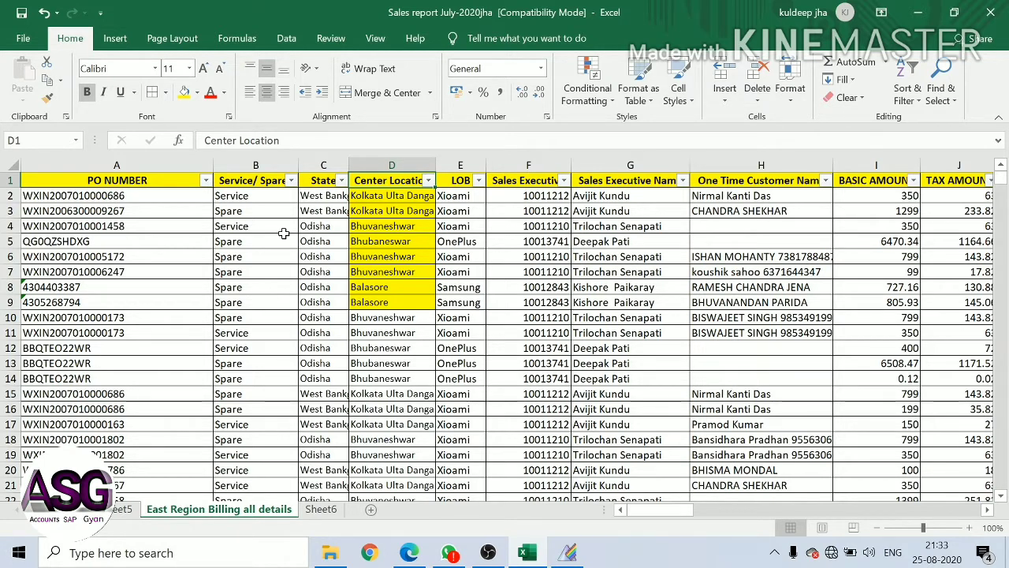
Filter the Service/ Spares column to show only the Service rows
left_click(291, 180)
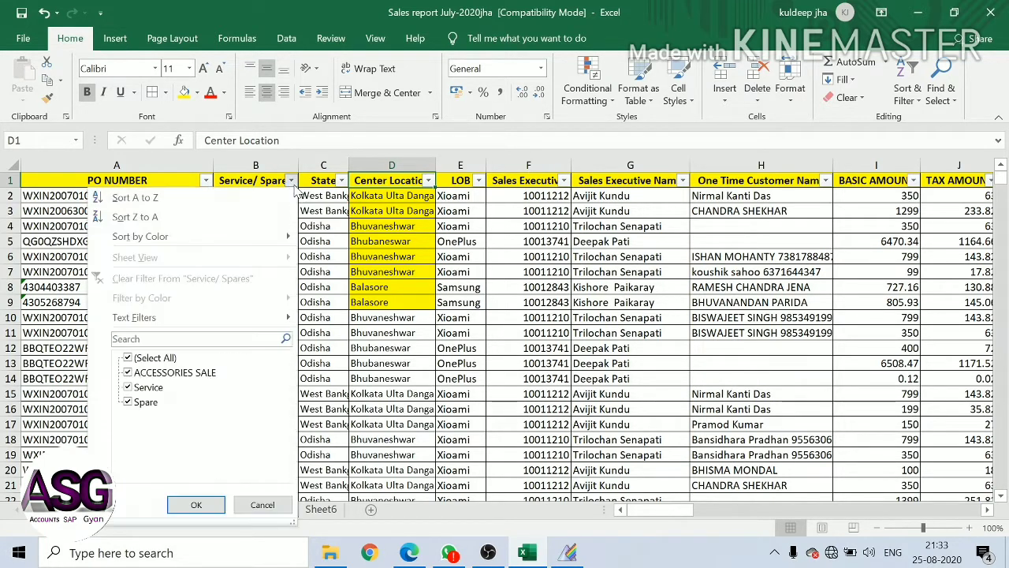
left_click(291, 181)
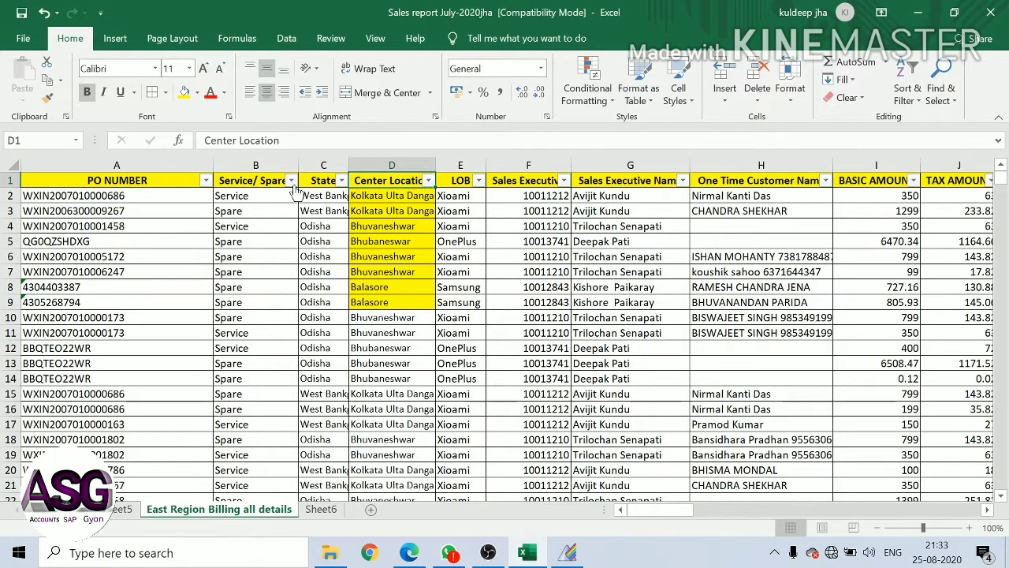
left_click(291, 180)
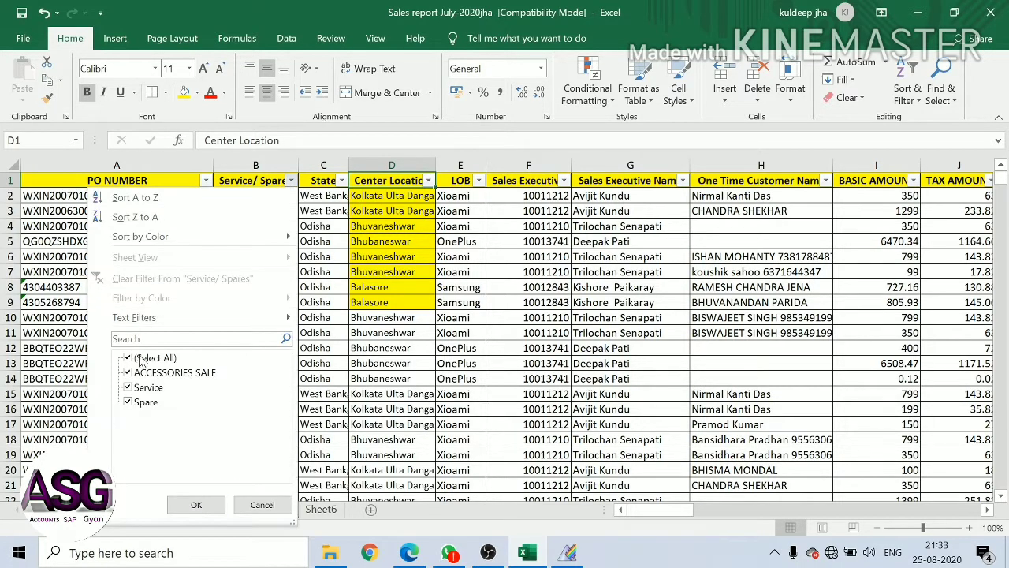
left_click(140, 357)
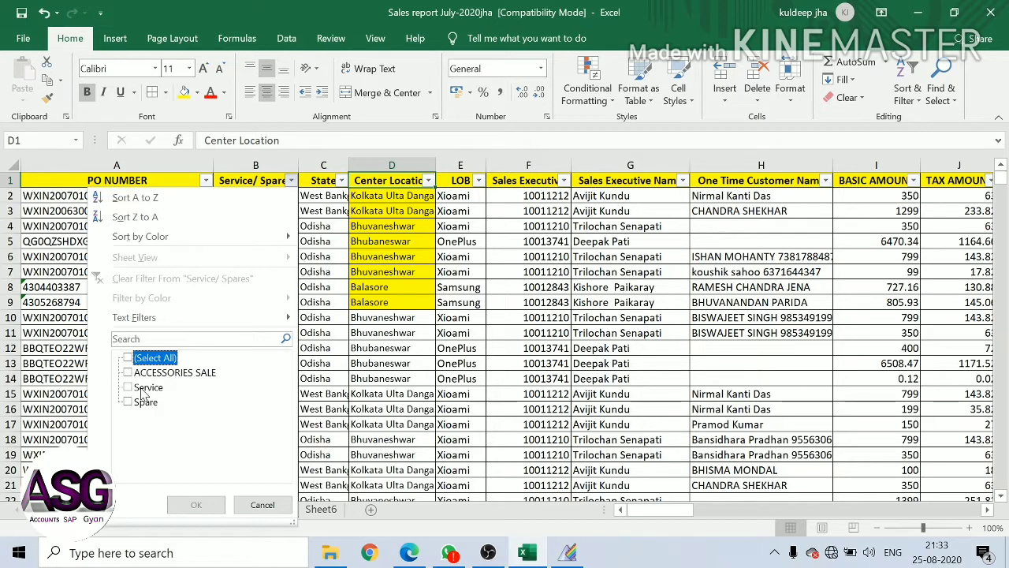
left_click(143, 390)
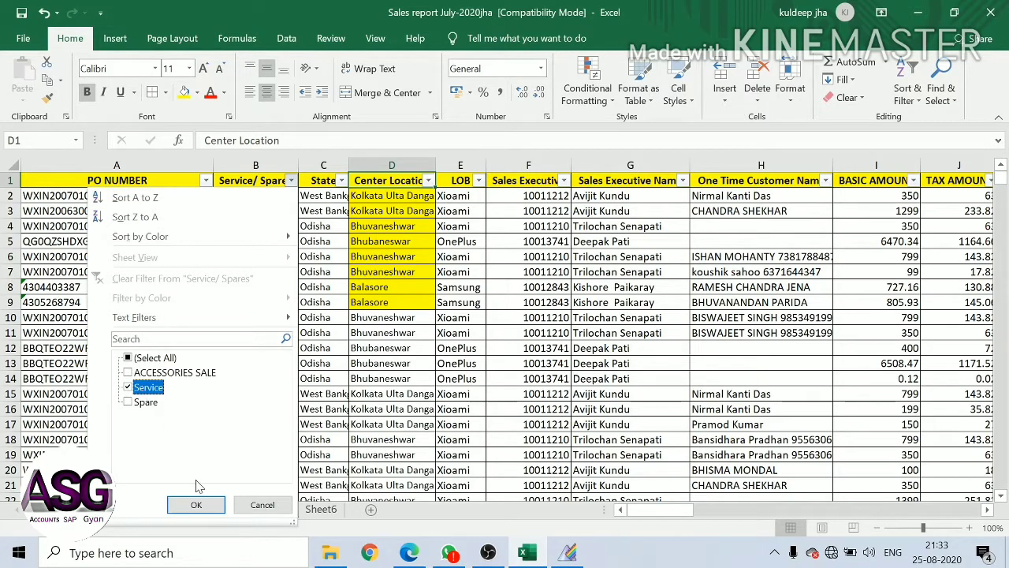
left_click(208, 508)
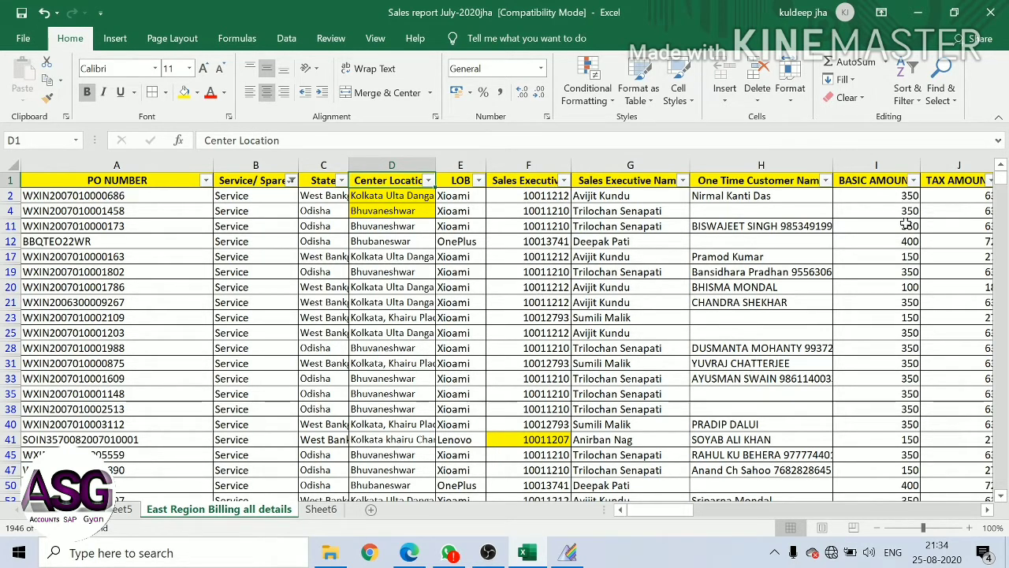
Check the sum of the filtered BASIC AMOUNT values from I2 to the end of the data and return to the header
left_click(888, 195)
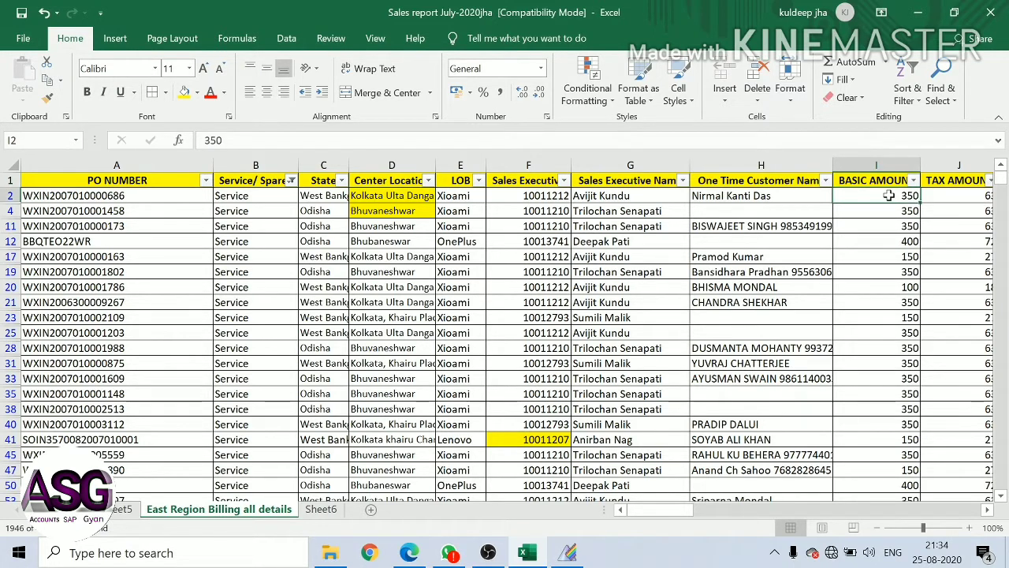
key("ctrl+shift+Down")
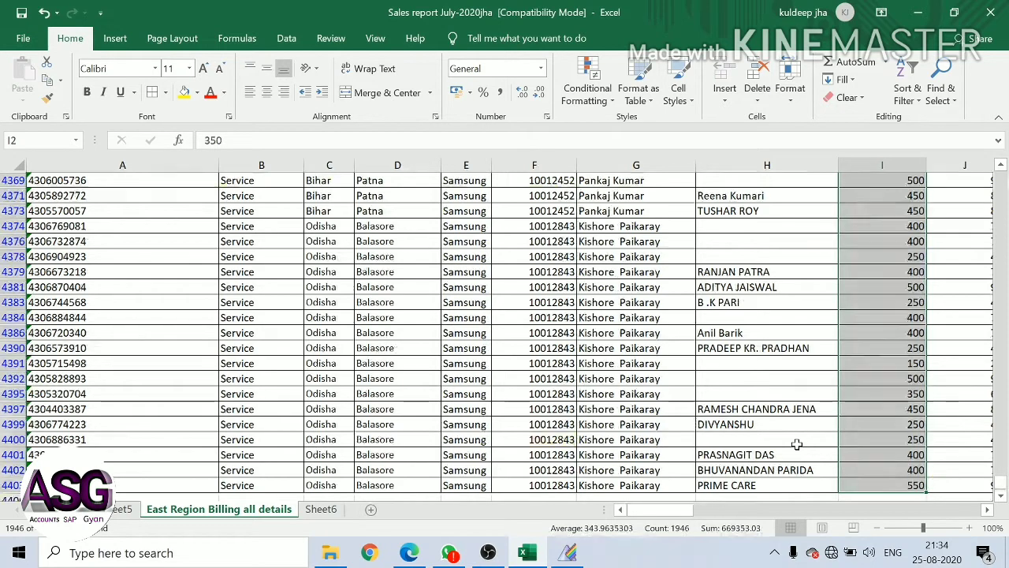
key("ctrl+Up")
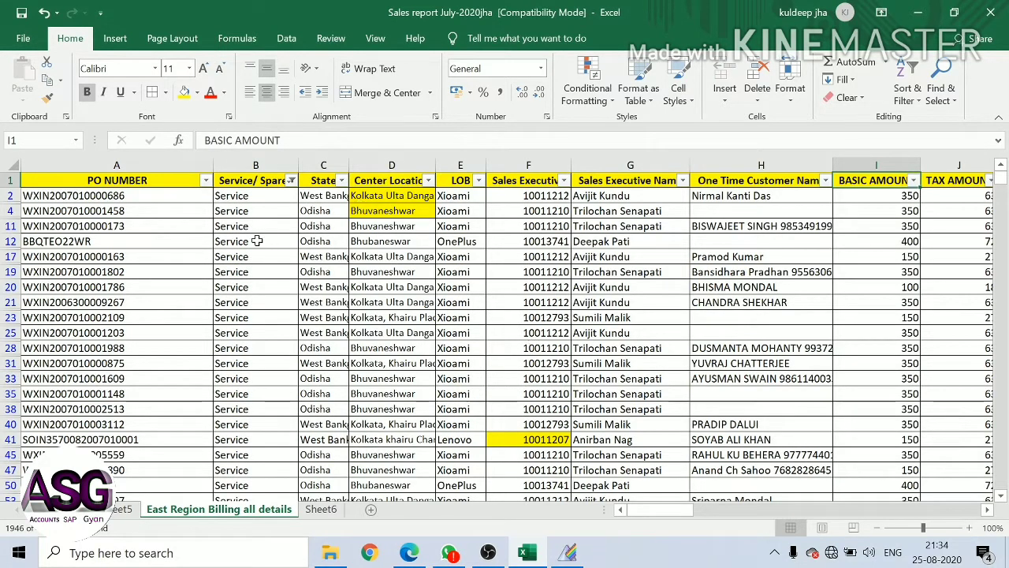
Change the Service/ Spares filter to show only the Spare rows
left_click(291, 181)
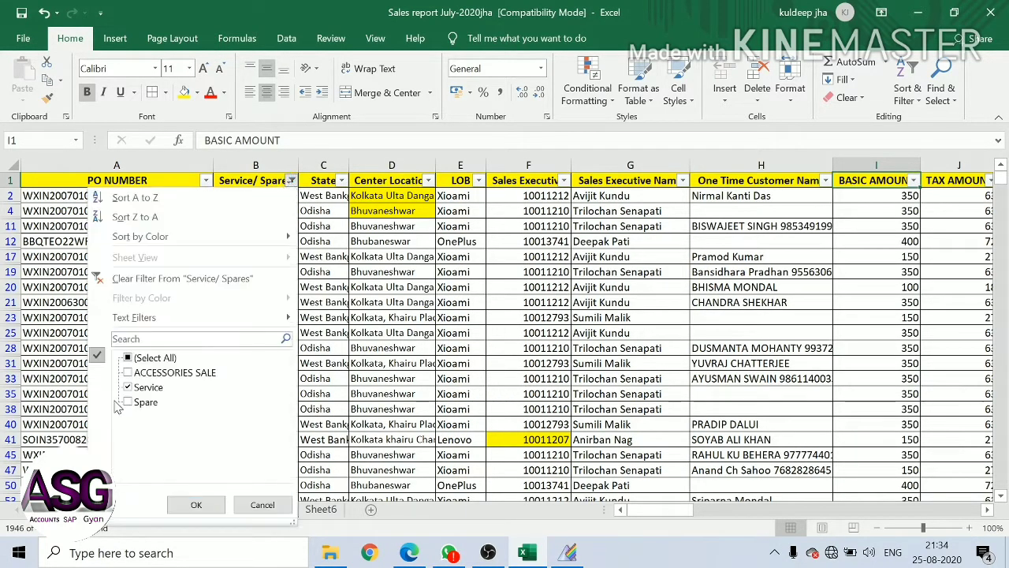
left_click(139, 388)
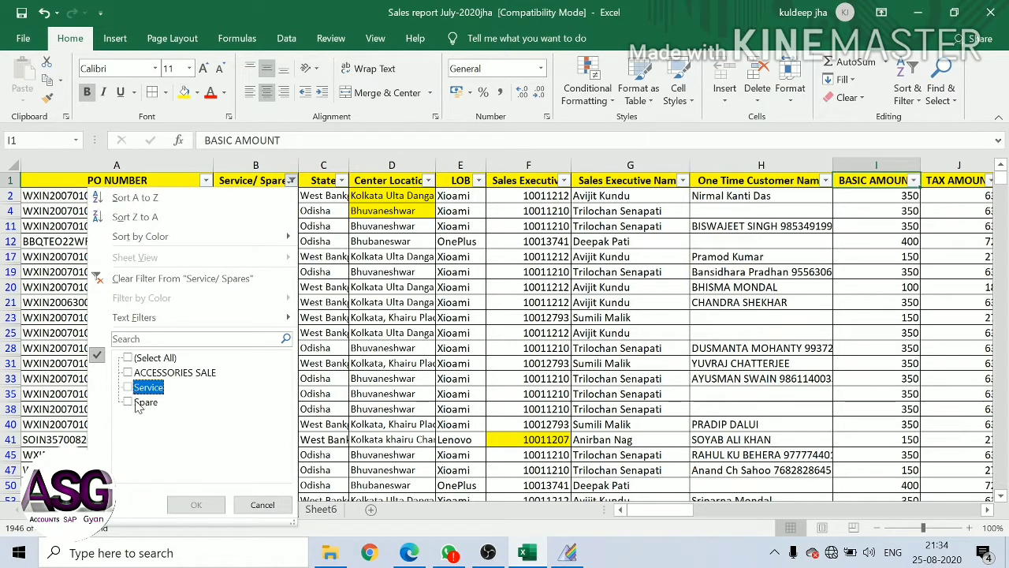
left_click(135, 403)
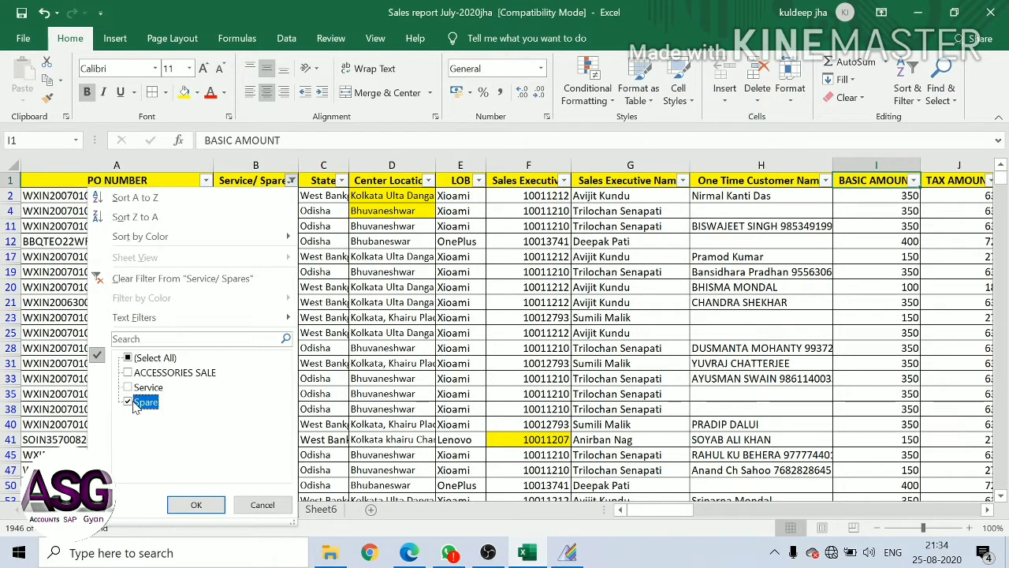
left_click(194, 503)
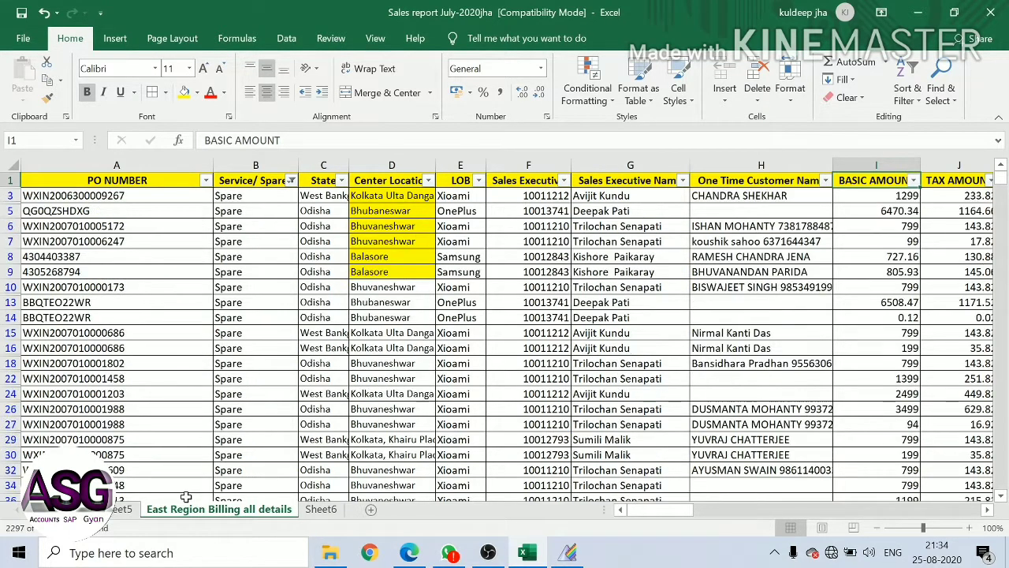
Copy the filtered Spare rows with their headers, from the PO NUMBER header in A1 to the last column and row
left_click(56, 183)
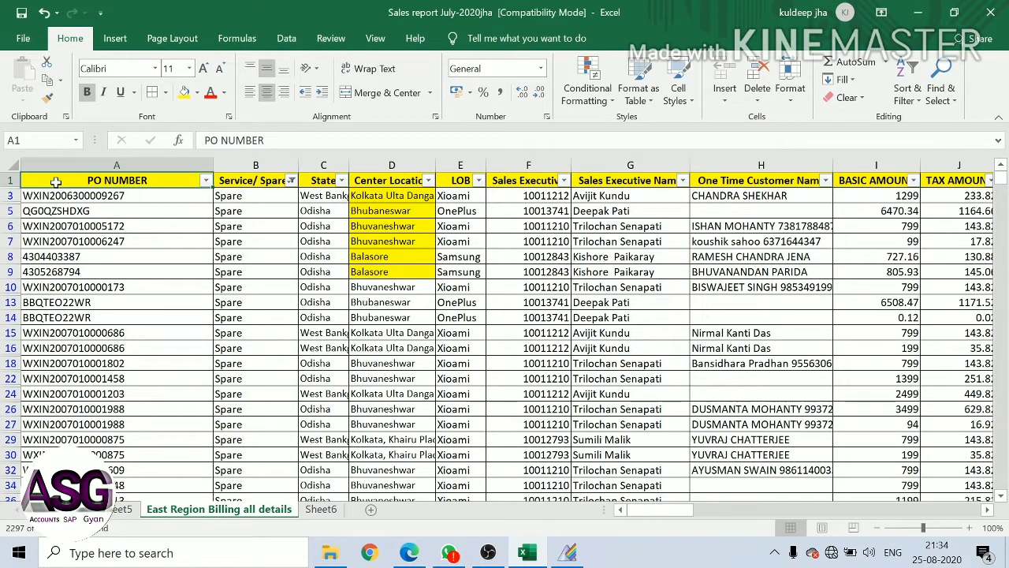
key("End")
key("shift+Right")
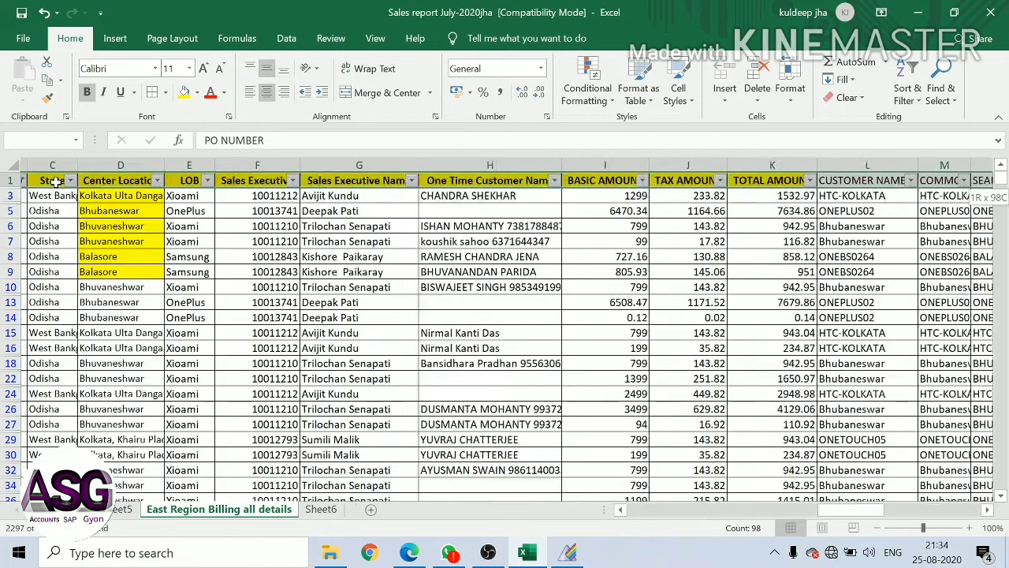
key("End")
key("shift+Down")
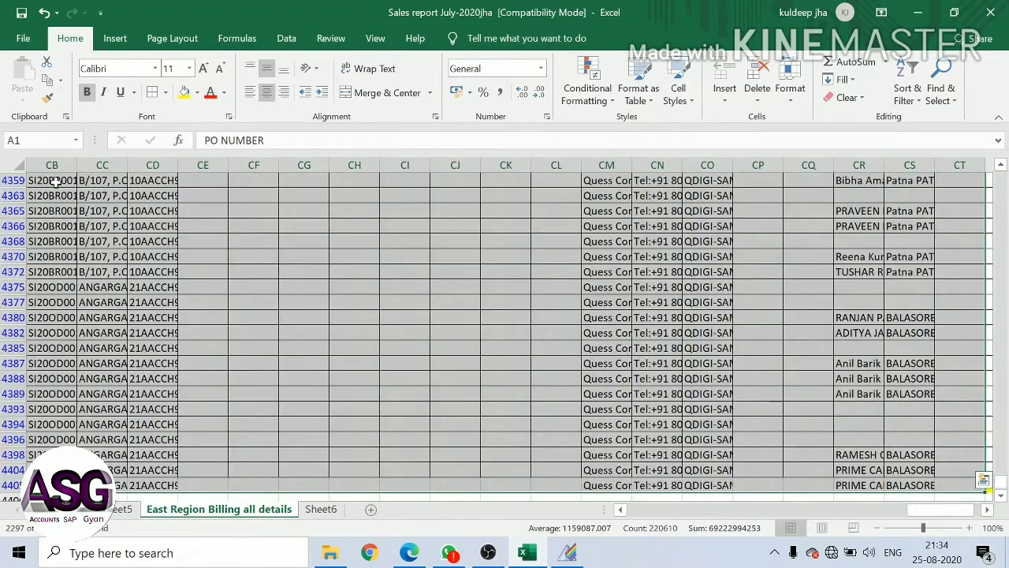
key("ctrl+c")
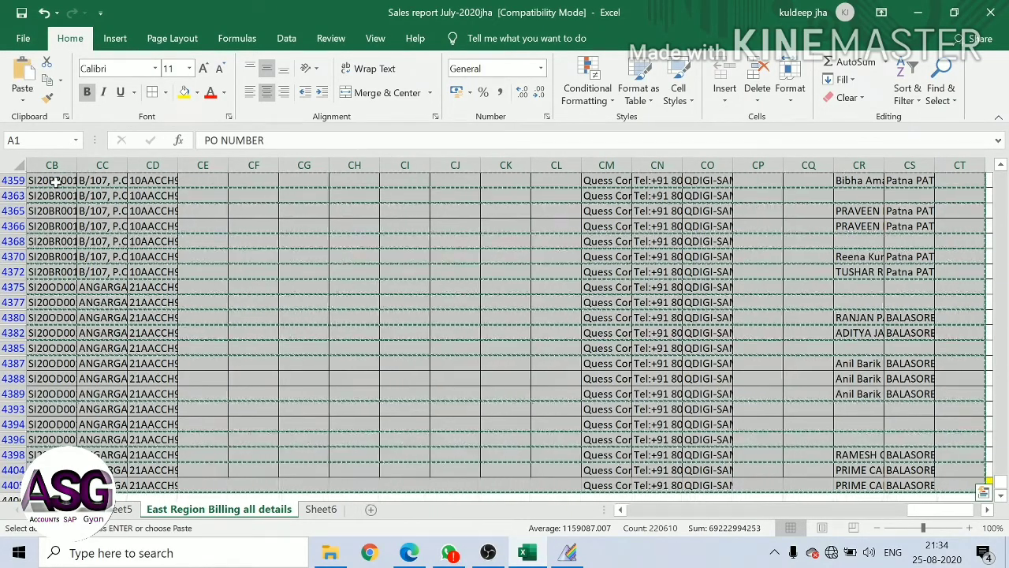
Insert a new sheet and paste the copied Spare rows as values starting at A1
left_click(372, 510)
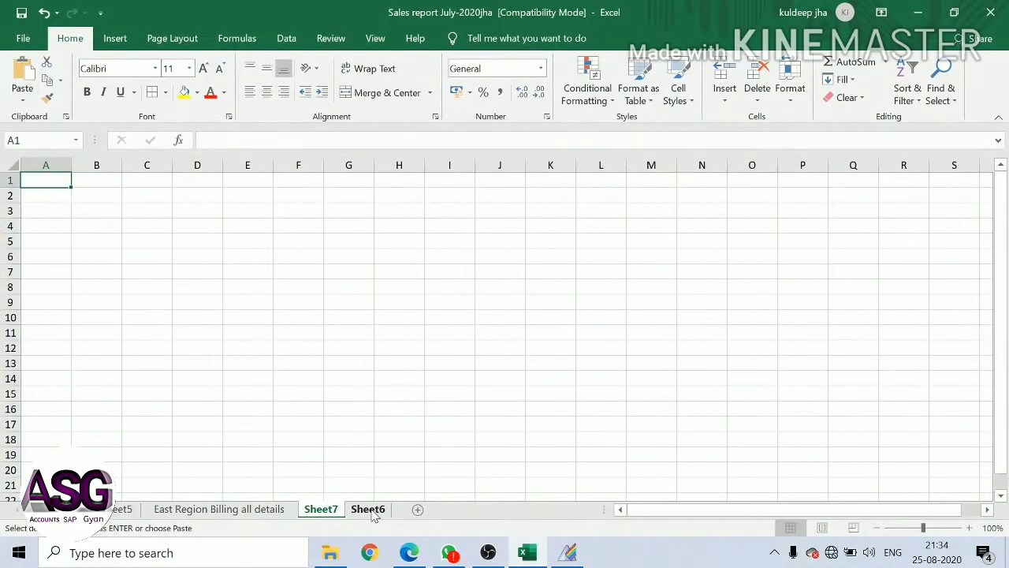
key("alt+e")
key("s")
key("v")
key("Return")
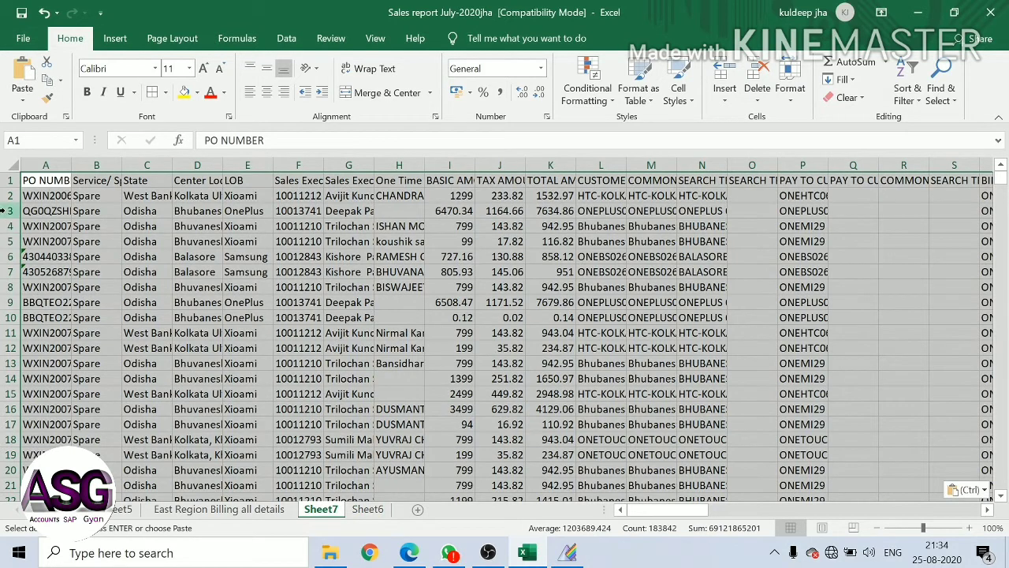
Apply all borders to the pasted Spare data and autofit every column width on the sheet
left_click(165, 92)
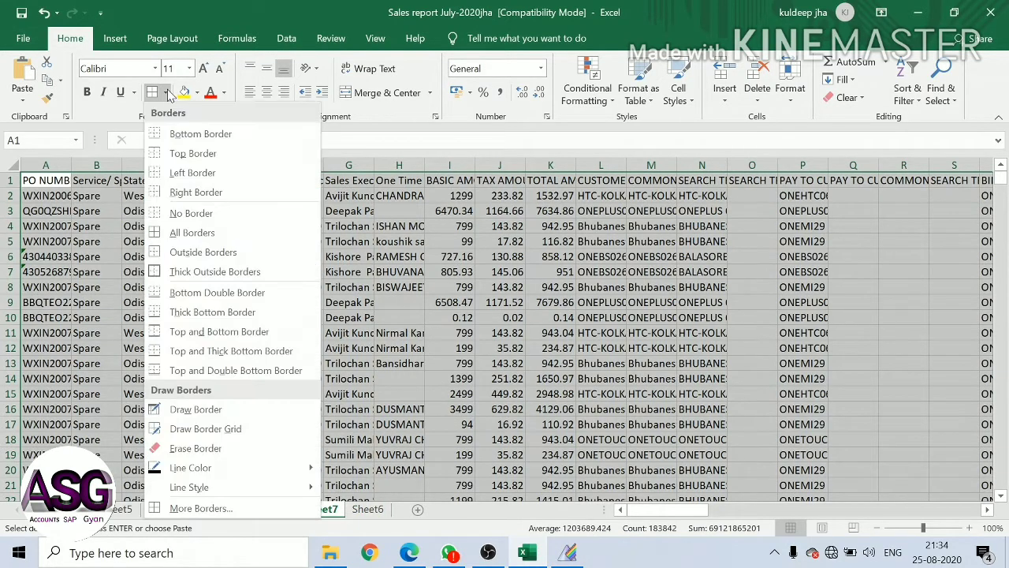
left_click(155, 237)
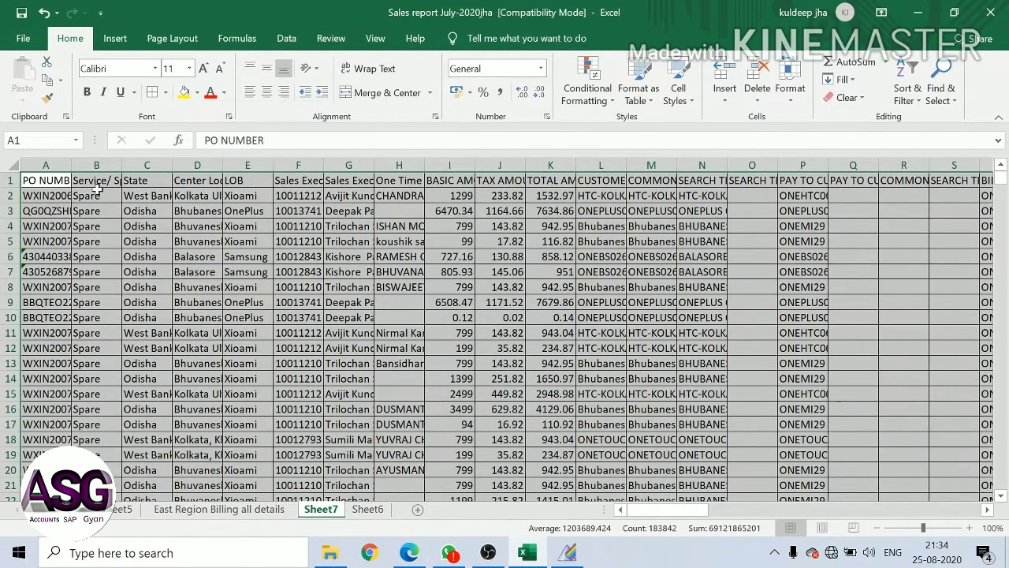
left_click(16, 164)
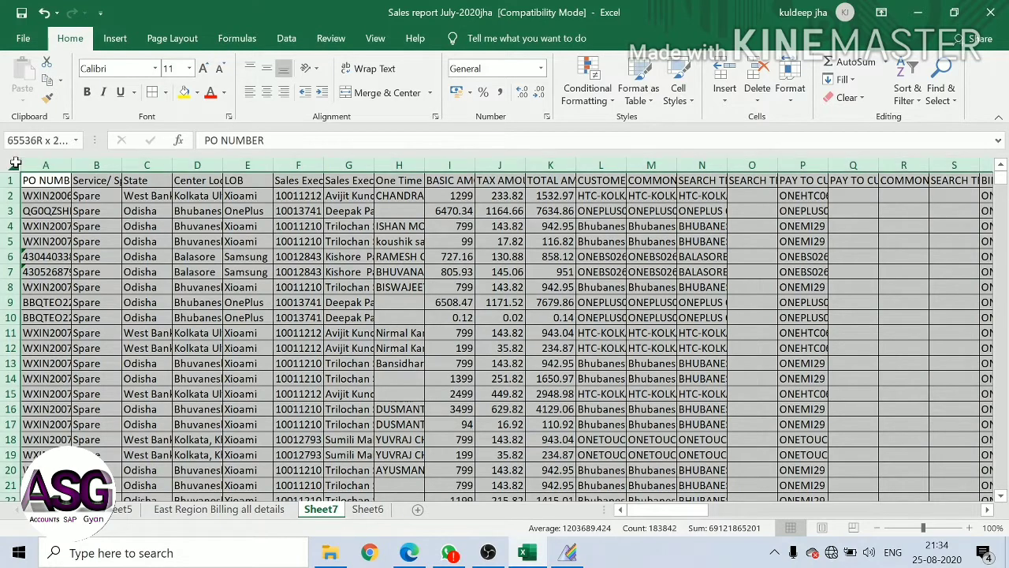
double_click(71, 165)
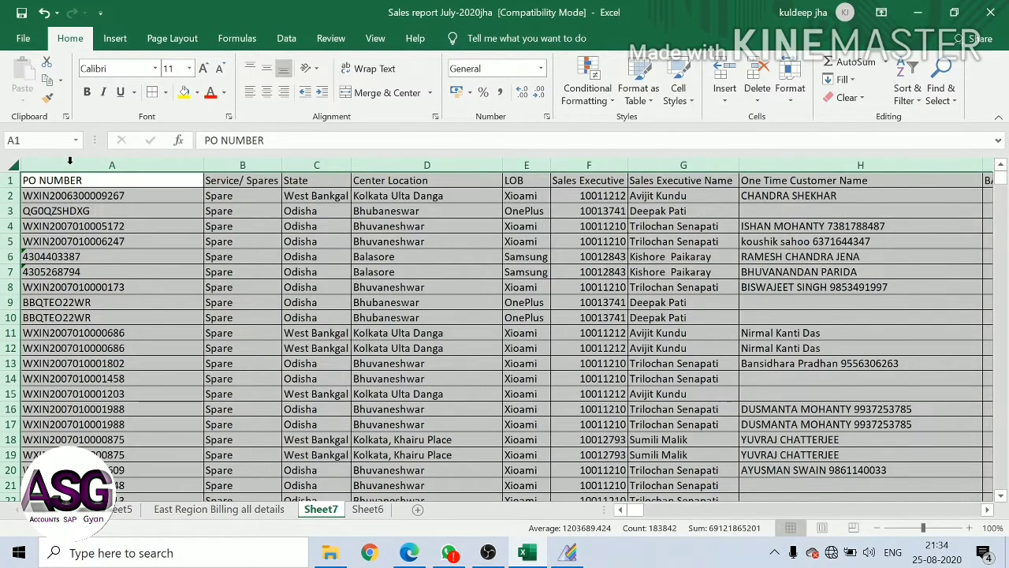
Add filters to the header row of the pasted data and check the entries in the Service/ Spares filter
left_click(242, 180)
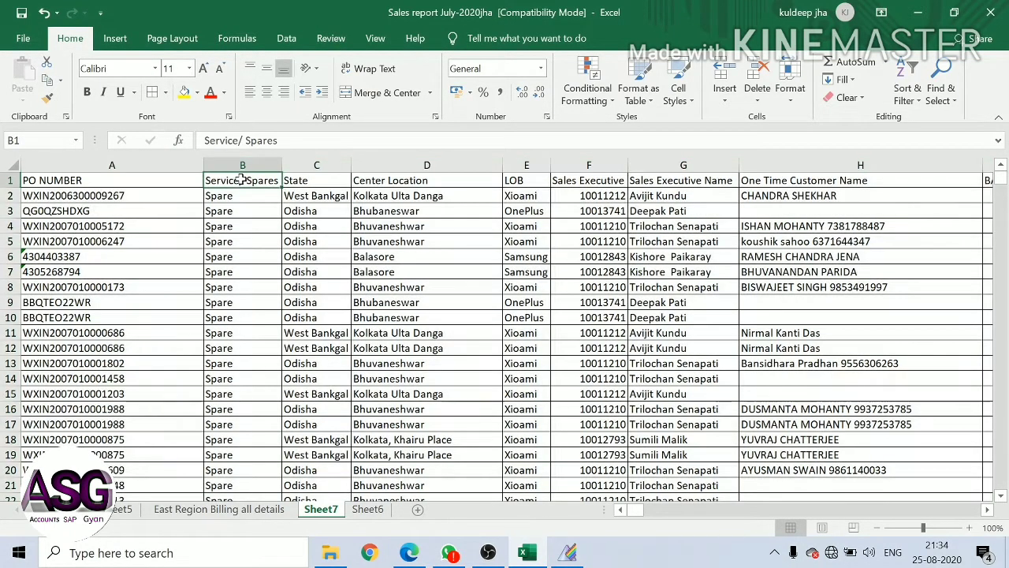
key("ctrl+shift+l")
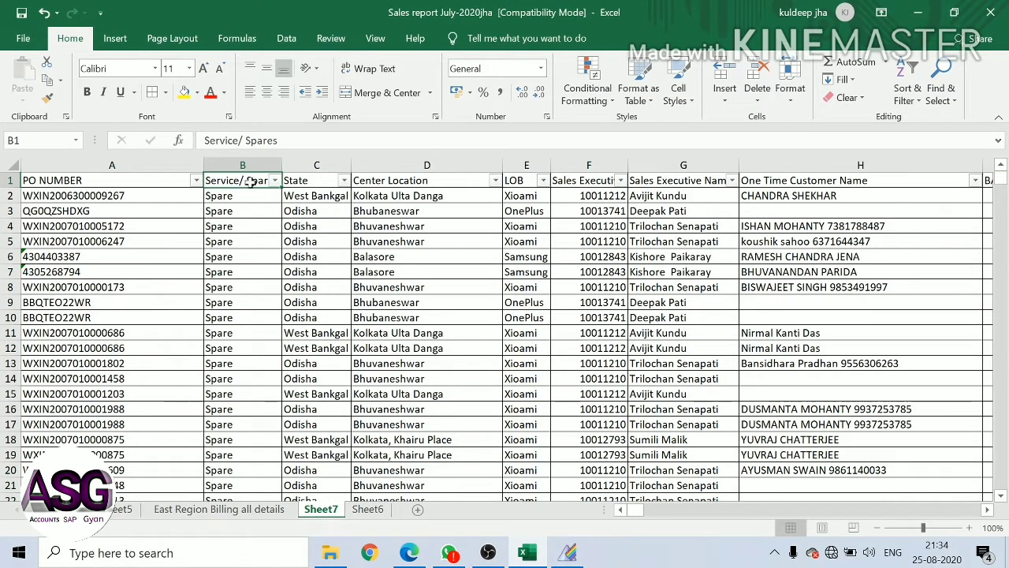
left_click(274, 181)
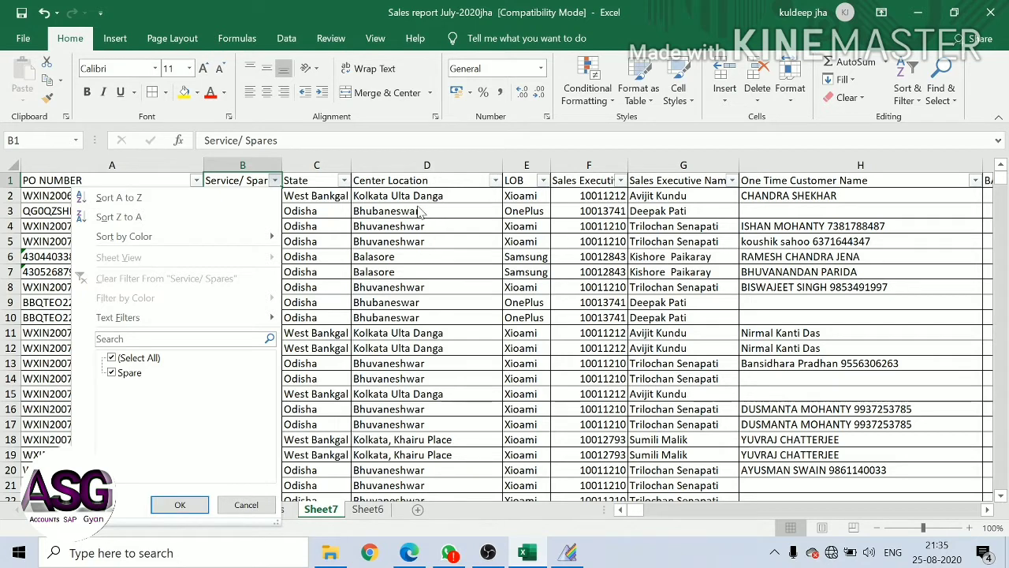
key("Escape")
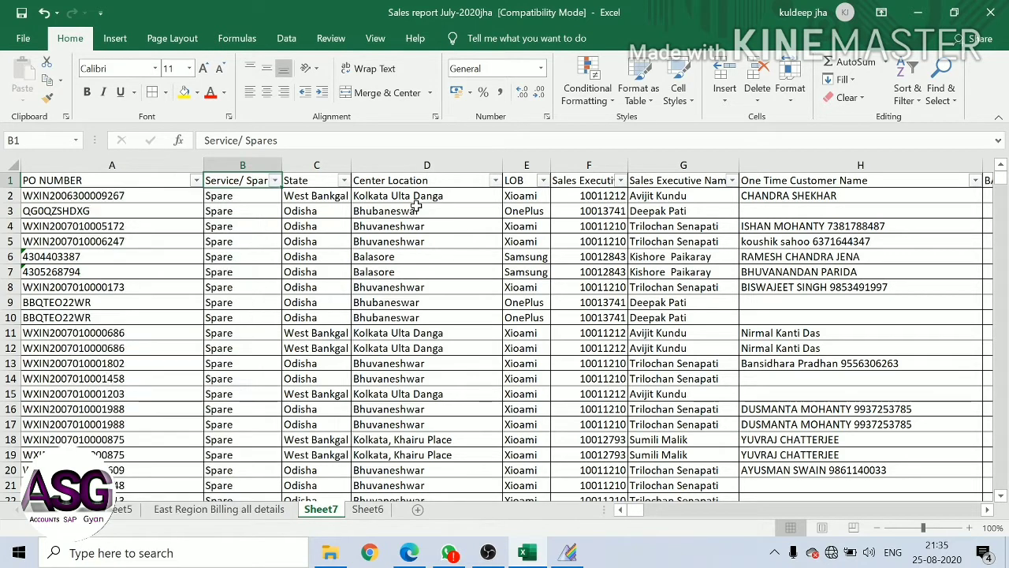
Return to the East Region Billing all details sheet and reset the Service/ Spares filter to show all service types
left_click(211, 510)
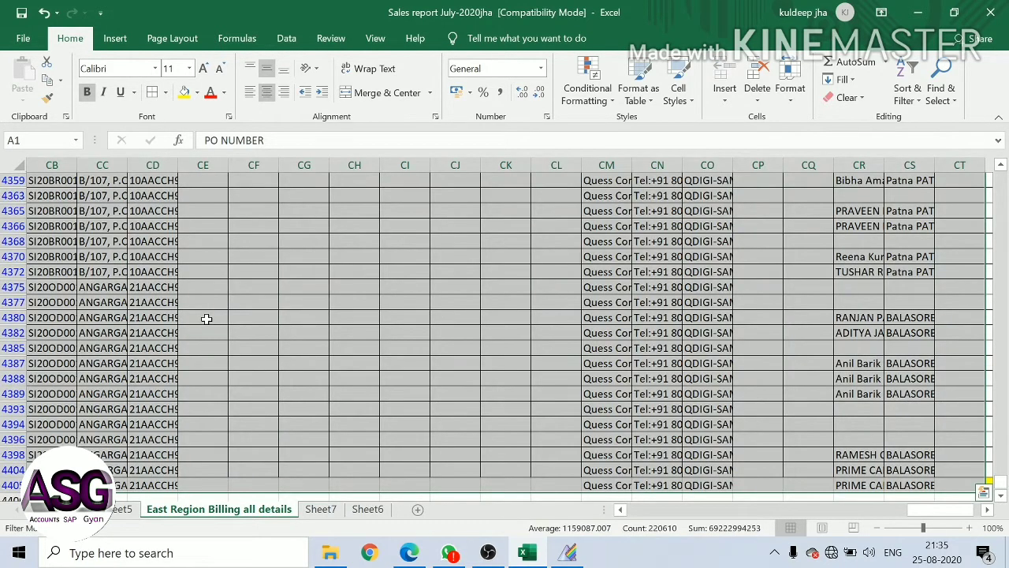
key("ctrl+Home")
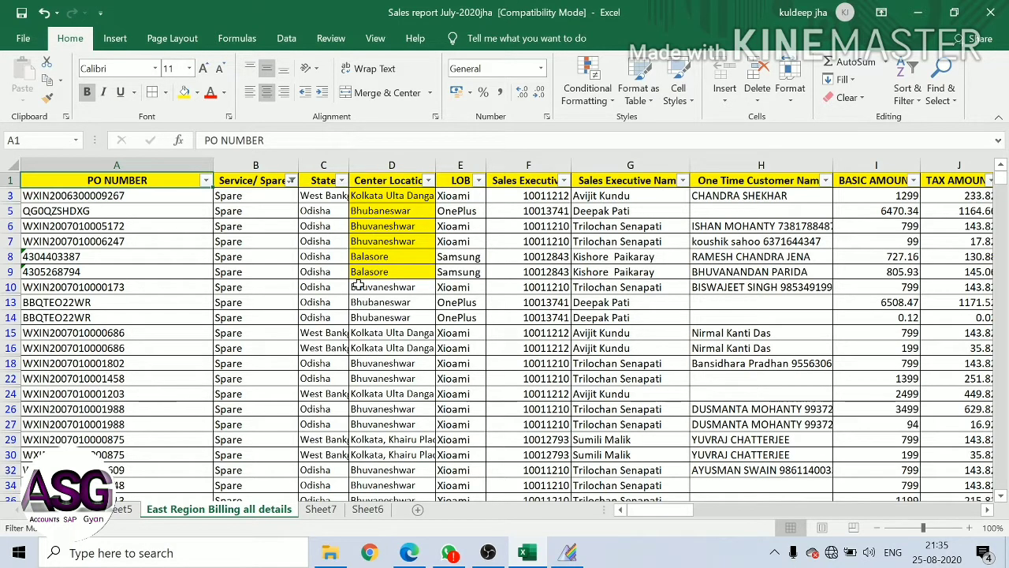
left_click(265, 181)
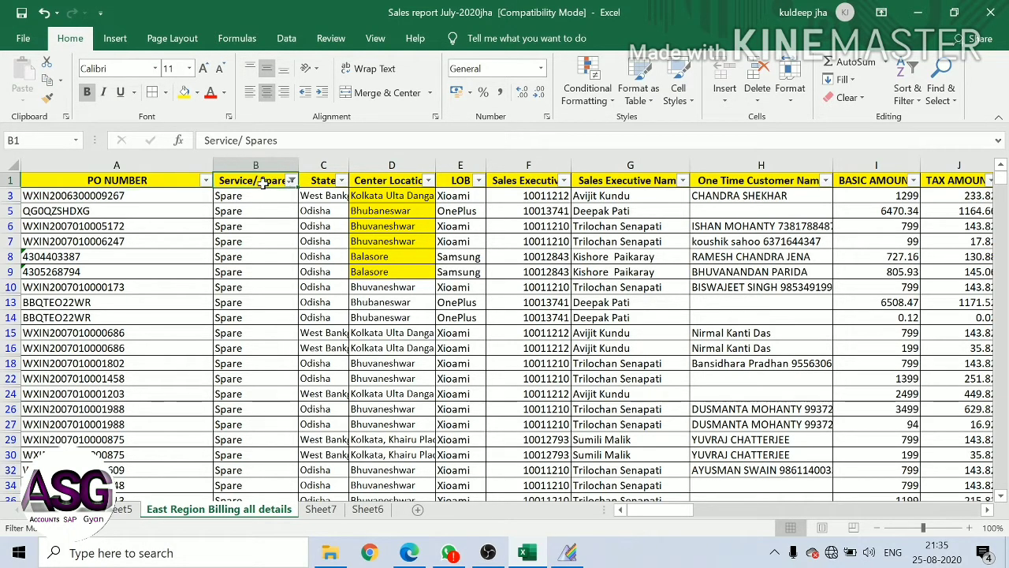
left_click(292, 181)
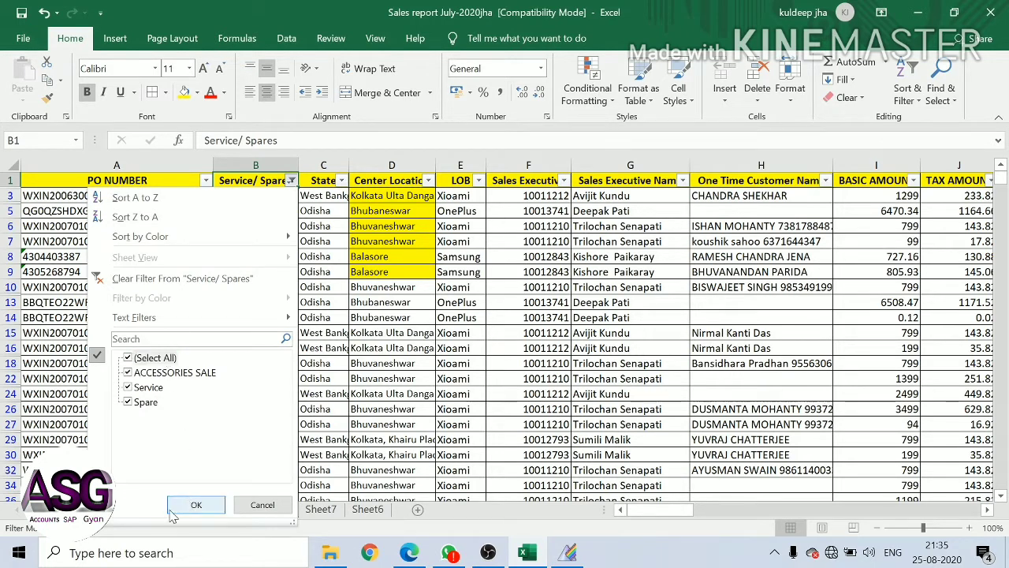
left_click(195, 505)
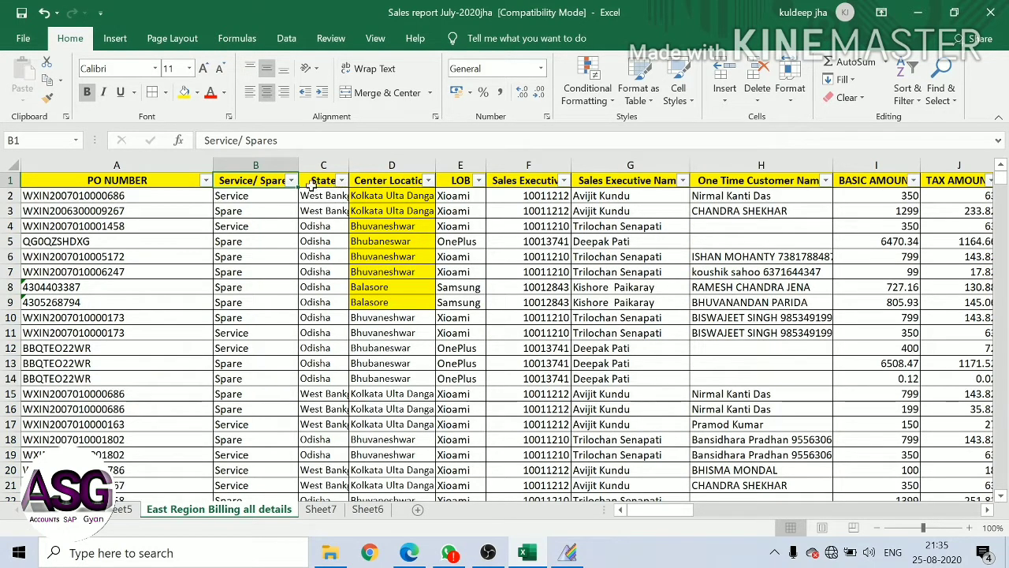
Filter the Service/ Spares column with an Equals text filter for service
left_click(291, 182)
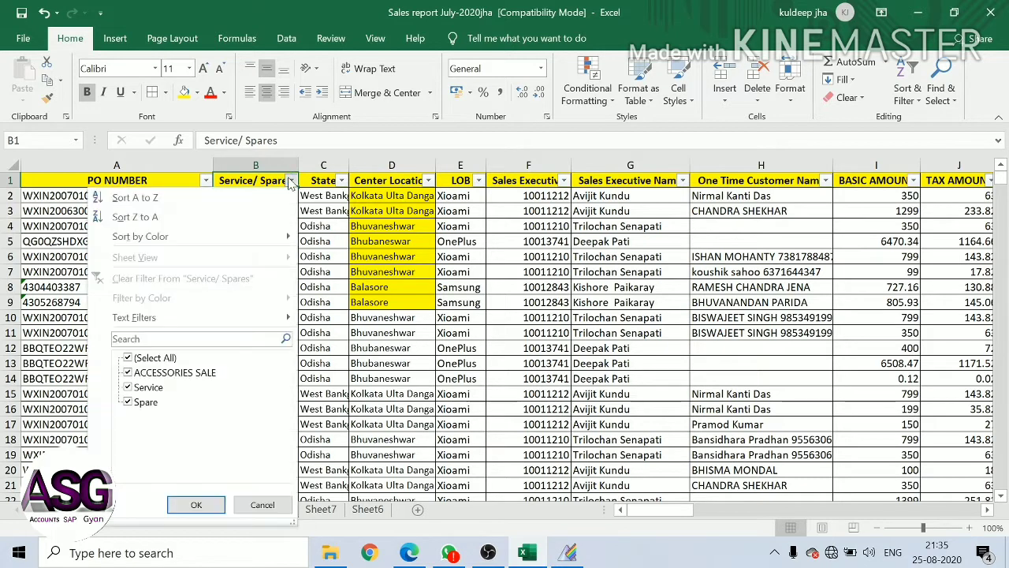
mouse_move(254, 320)
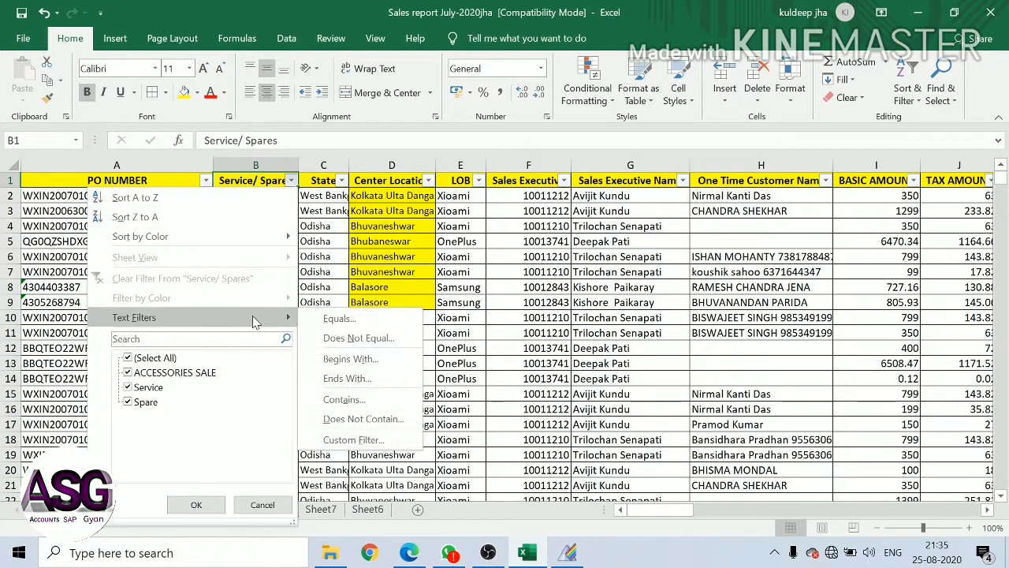
left_click(341, 320)
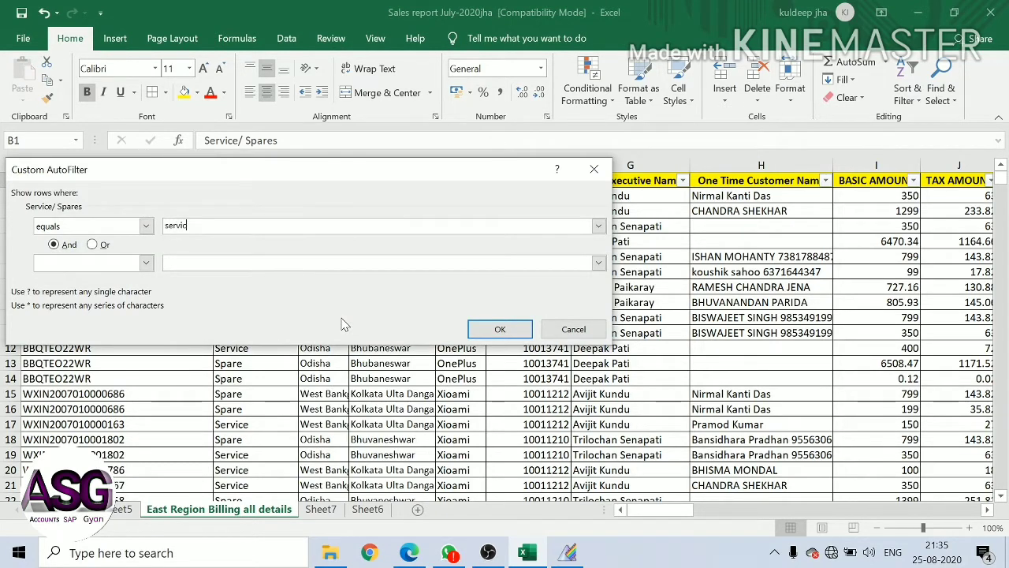
left_click(514, 329)
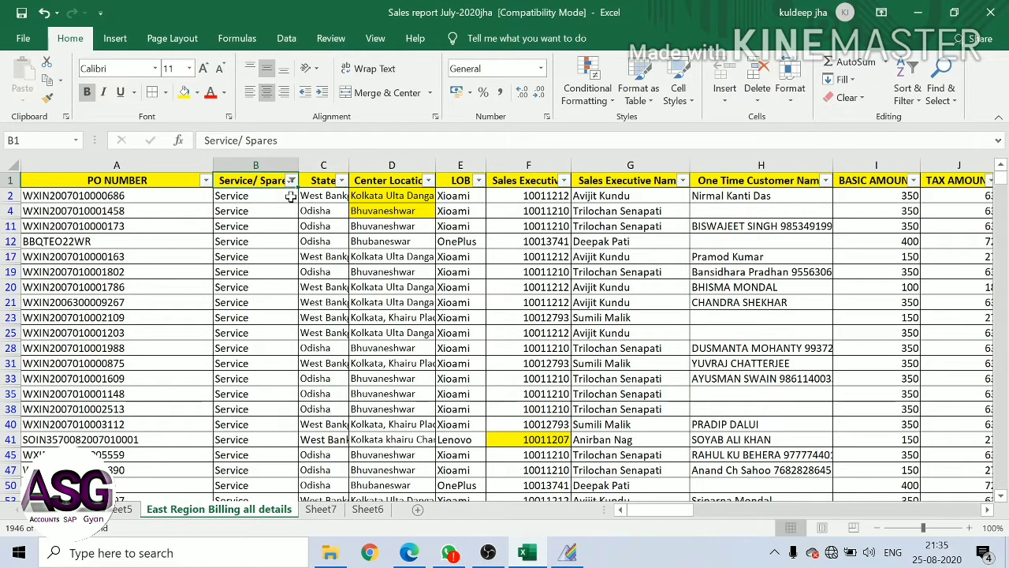
Copy the filtered Service rows with their headers, from A1 to the last column and row
key("Left")
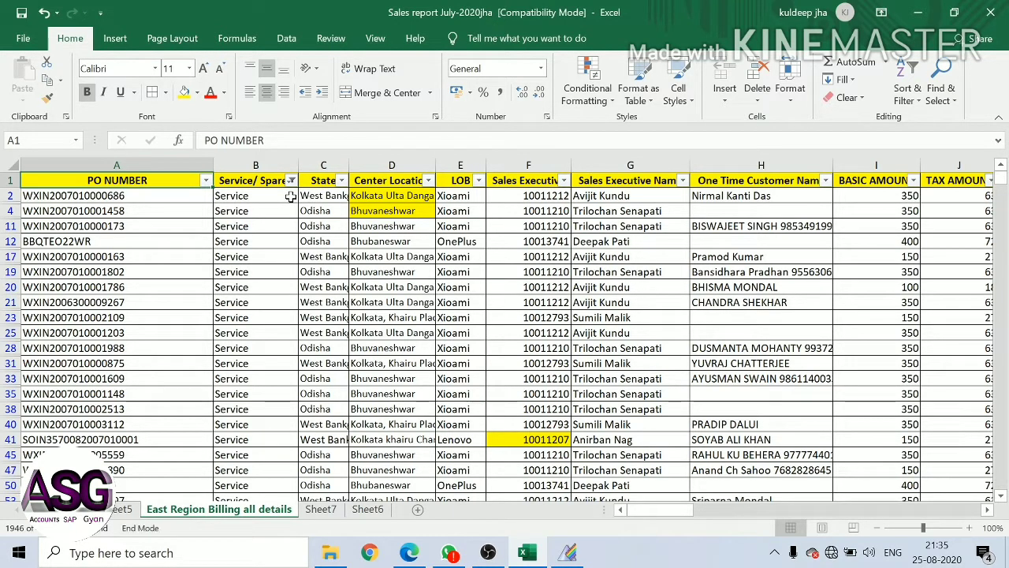
key("ctrl+shift+Right")
key("ctrl+shift+Down")
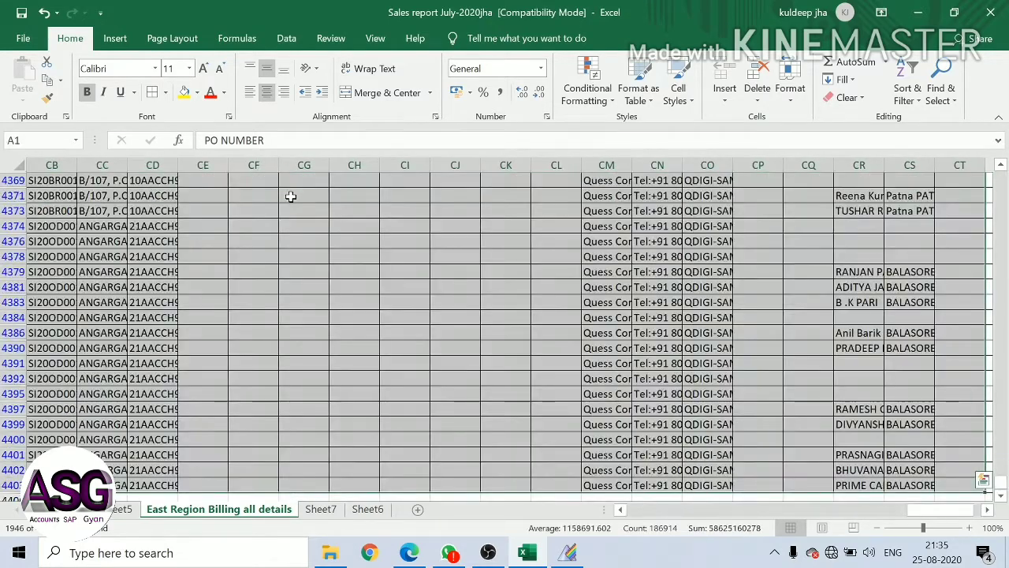
key("ctrl+c")
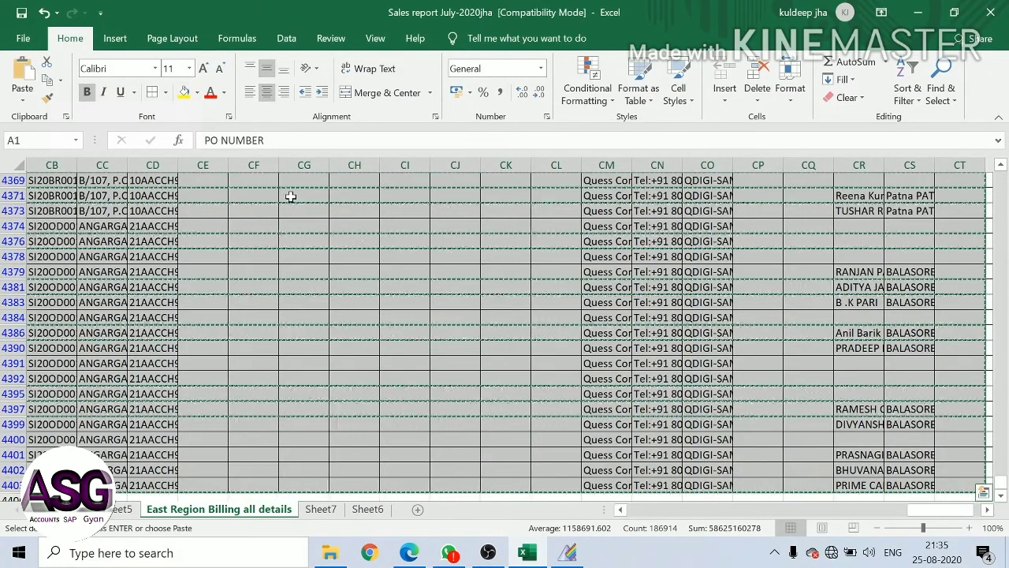
Paste the copied Service rows as values into a new sheet and turn on filters for its header row
left_click(418, 509)
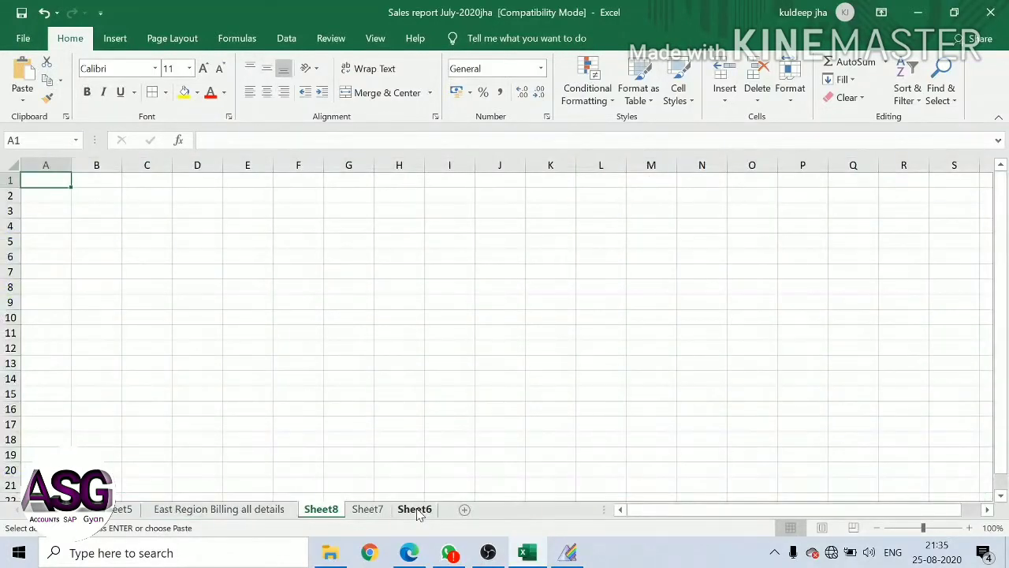
key("alt+e")
key("s")
key("v")
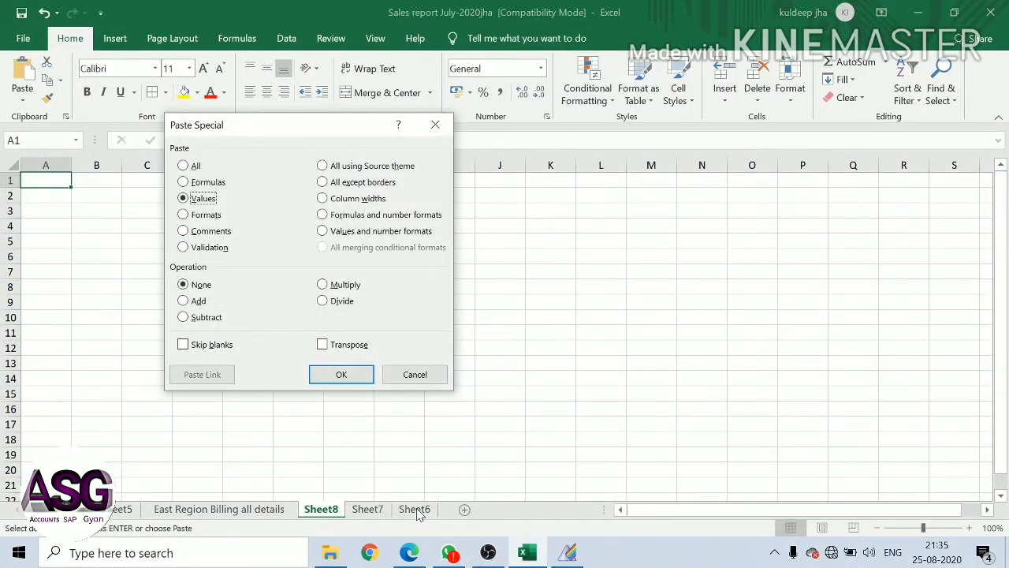
key("Return")
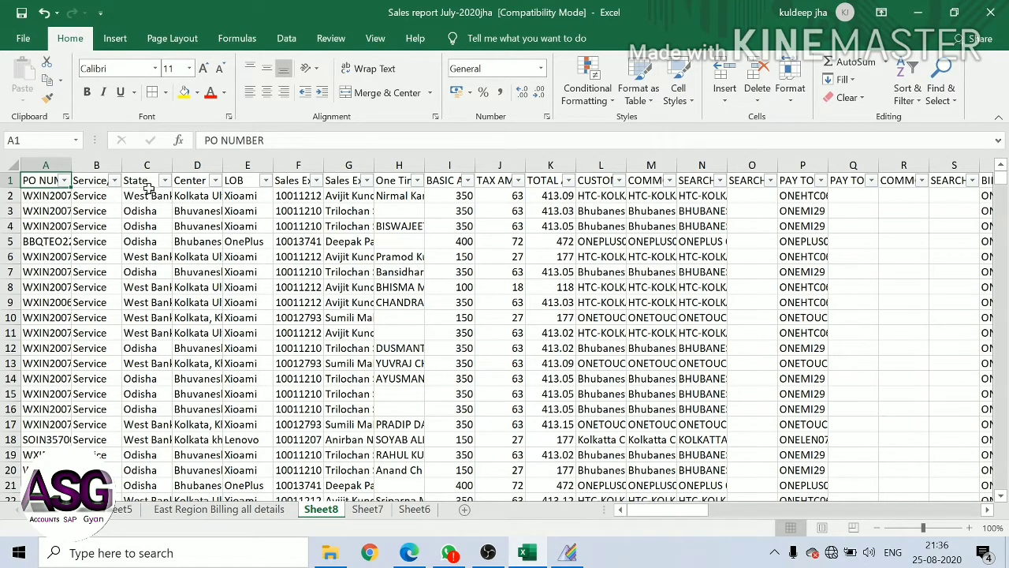
Check which entries the Service/ Spares filter lists on the new Service sheet, leaving the filter unchanged
left_click(114, 181)
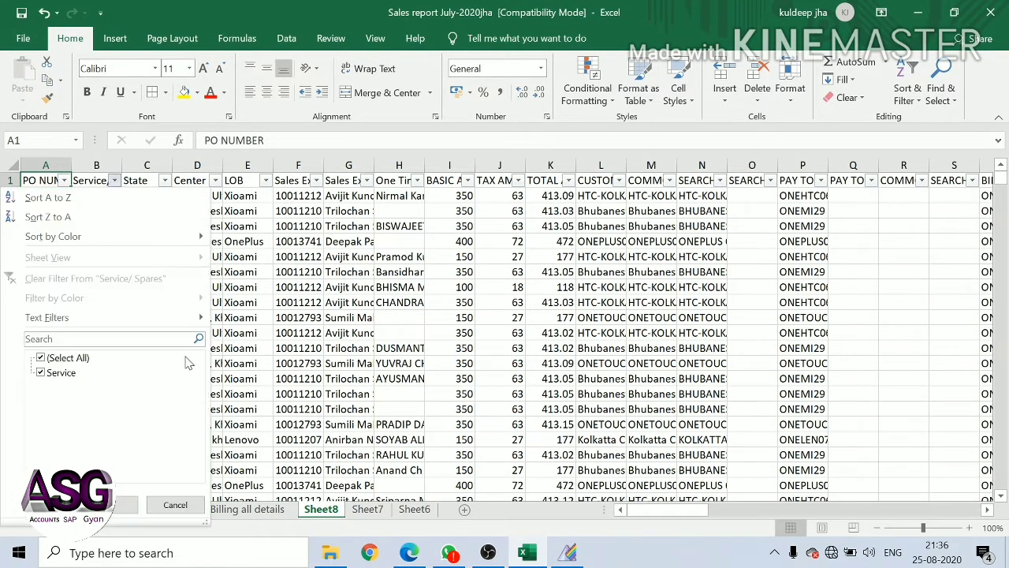
left_click(249, 323)
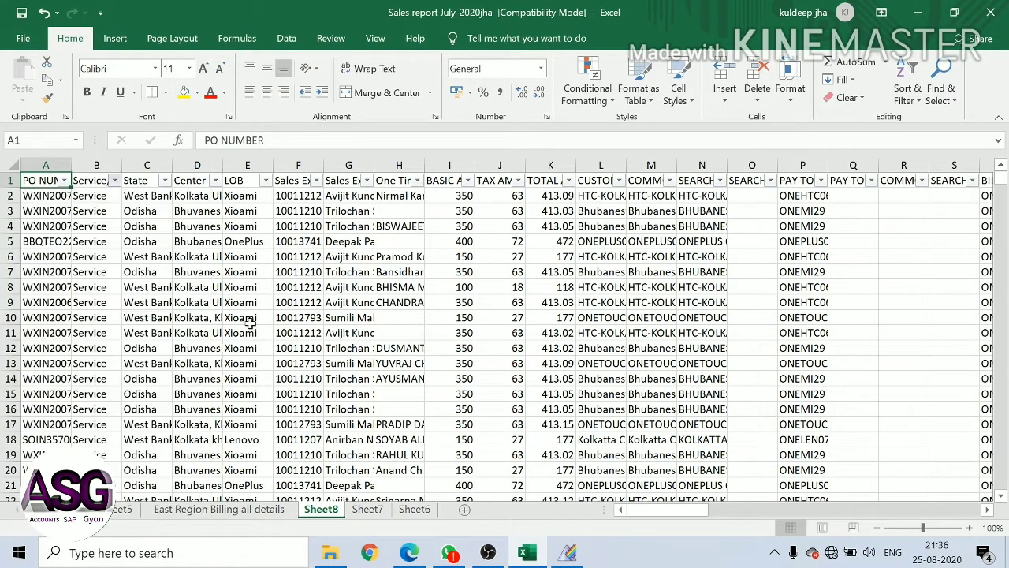
Reselect all entries in the Service/ Spares filter on the East Region Billing all details sheet to show every row
left_click(231, 510)
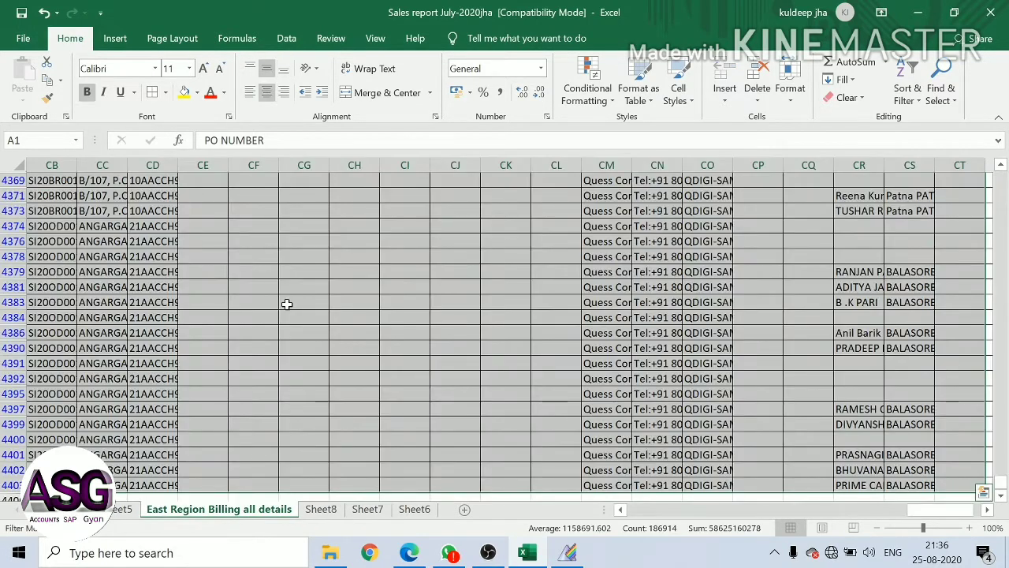
key("ctrl+Home")
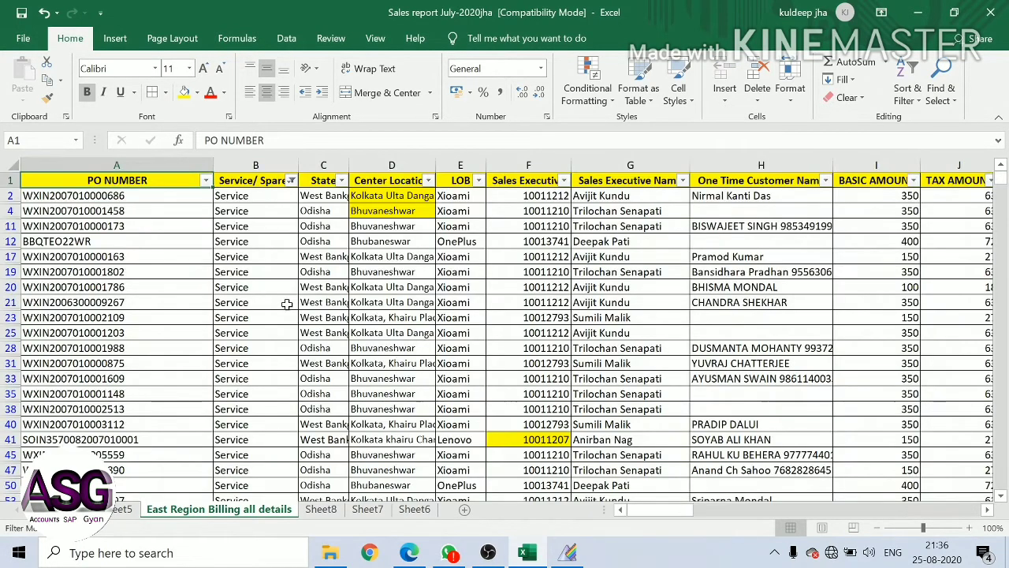
left_click(259, 181)
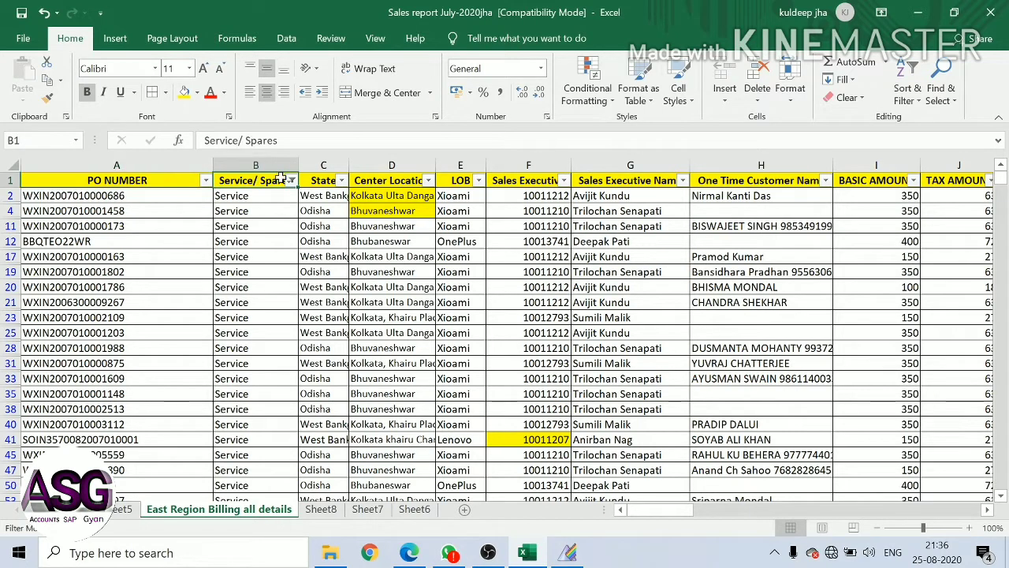
left_click(291, 180)
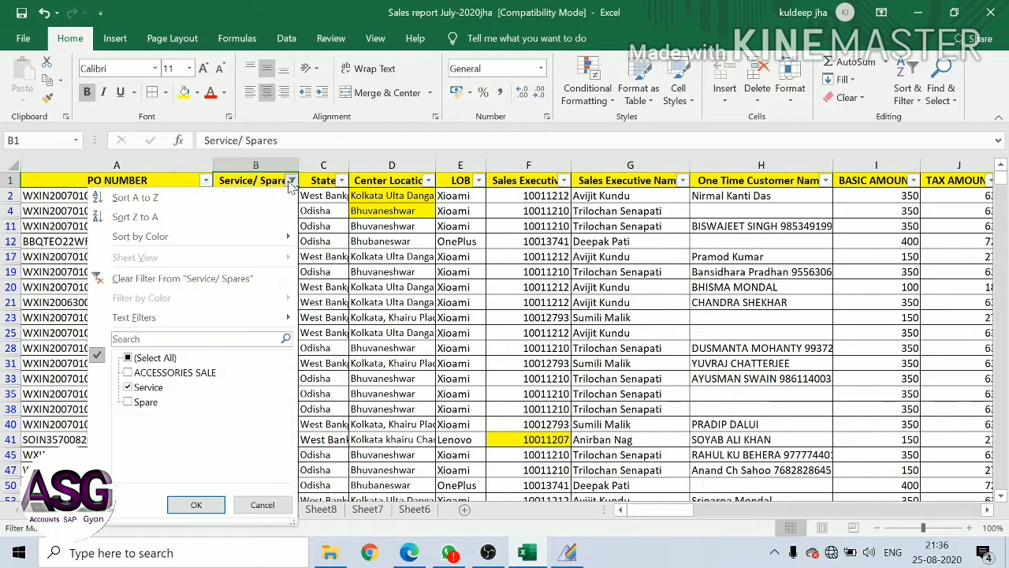
left_click(155, 359)
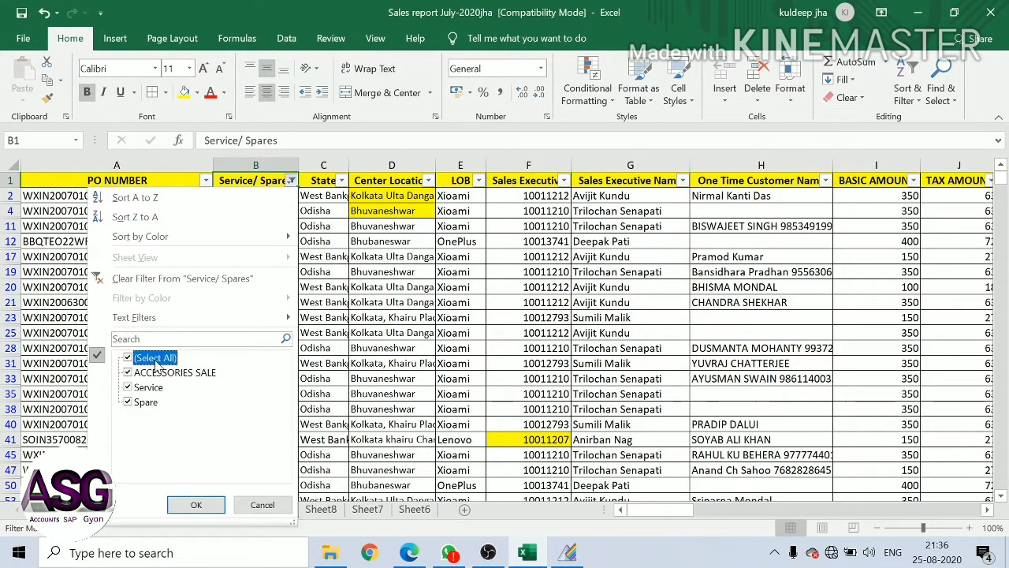
left_click(196, 506)
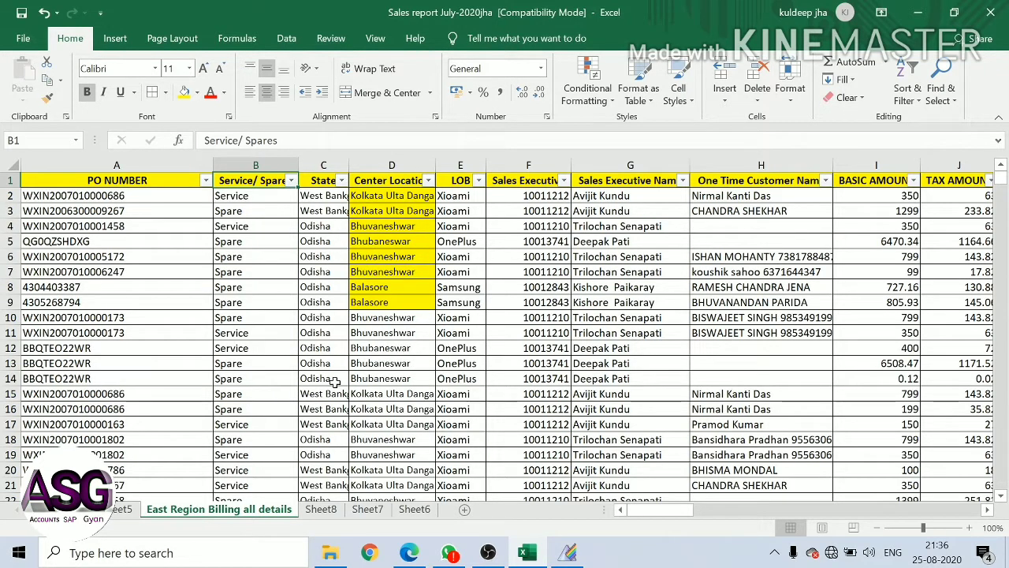